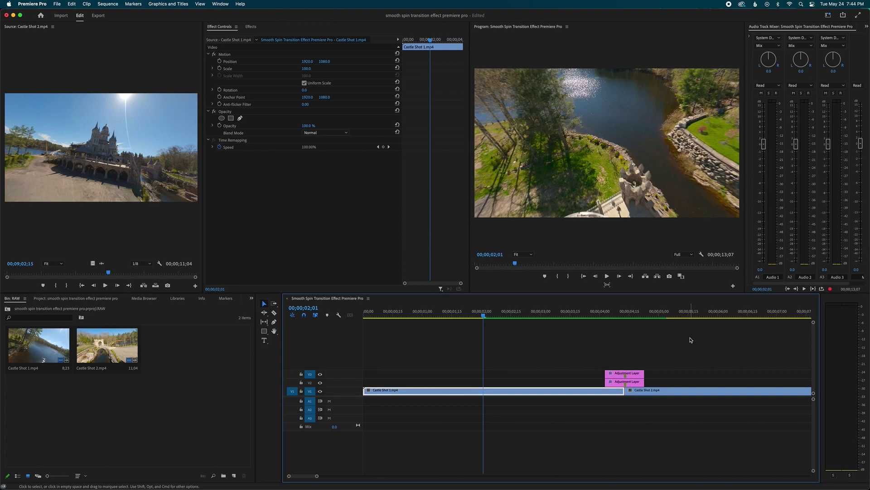
- Preview the finished spin transition between the two castle shots
{"action": "key", "text": "space"}
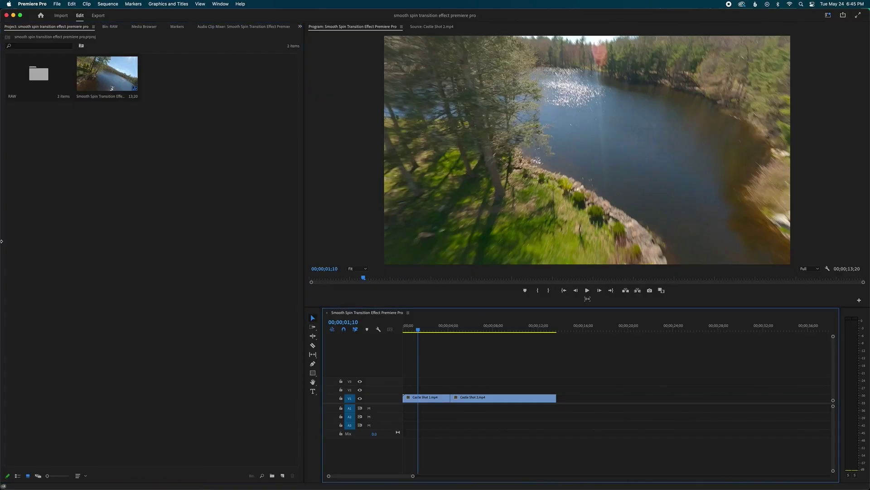
- Create a 3840×2160 adjustment layer and place it on V2 above the castle clips' cut
{"action": "right_click", "coordinate": [144, 222]}
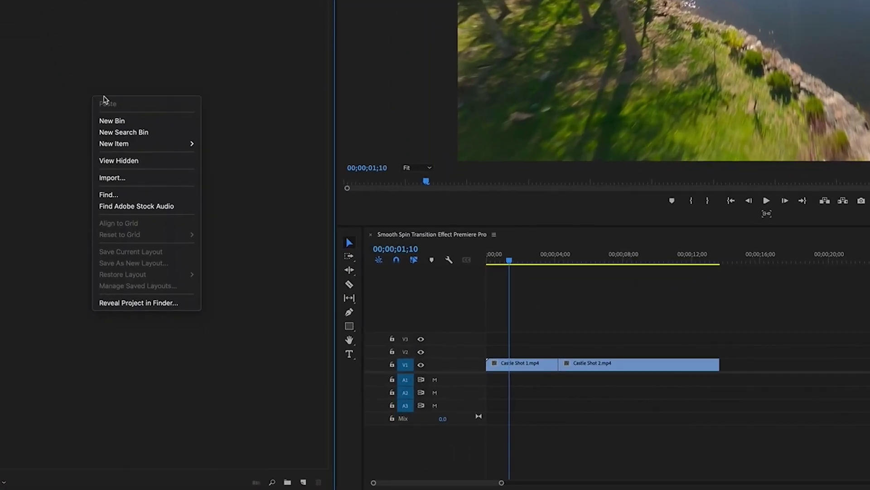
{"action": "mouse_move", "coordinate": [164, 143]}
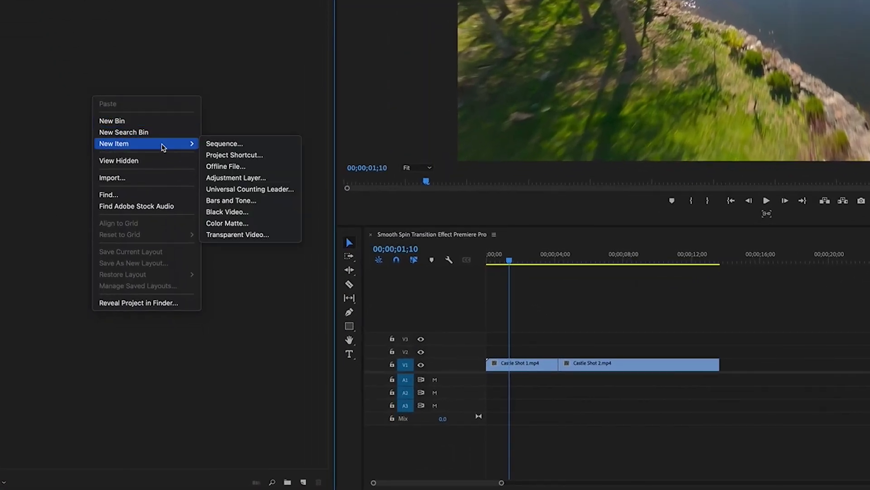
{"action": "left_click", "coordinate": [249, 180]}
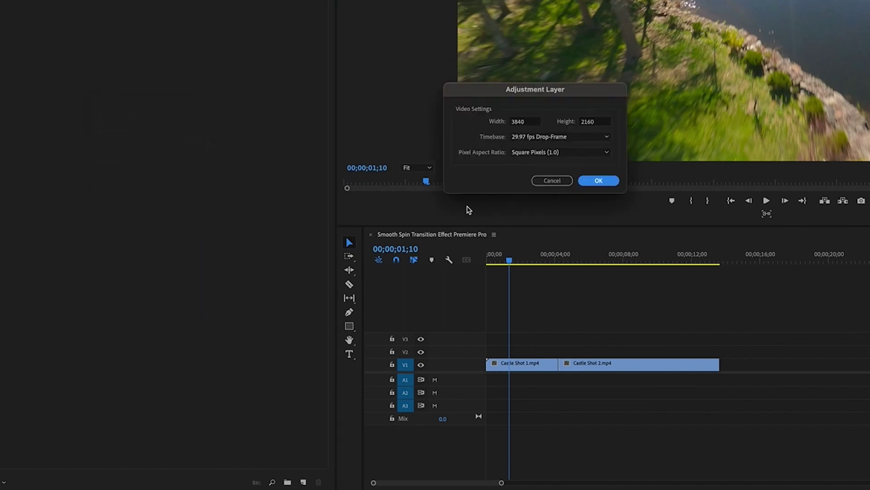
{"action": "left_click", "coordinate": [600, 181]}
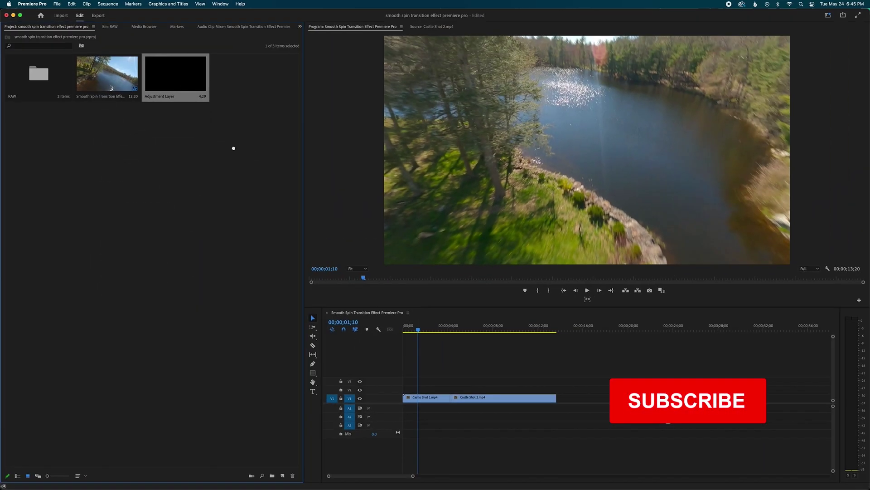
{"action": "left_click_drag", "start_coordinate": [176, 77], "coordinate": [424, 388]}
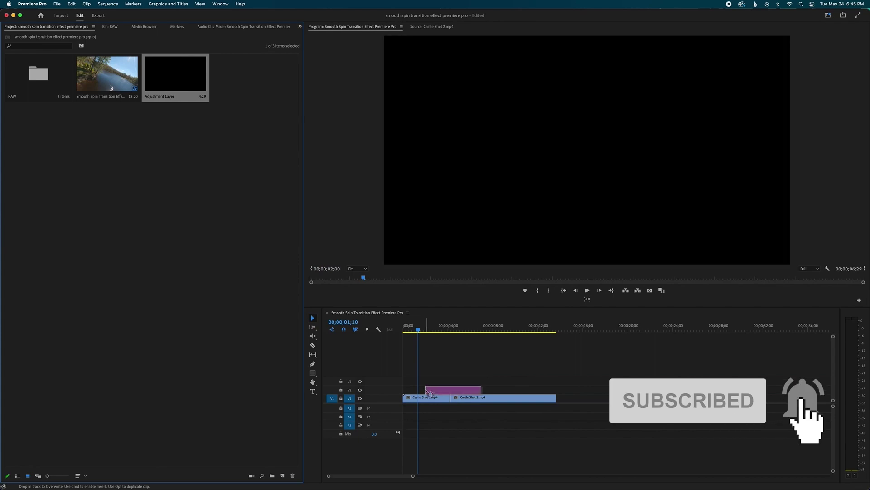
{"action": "left_click", "coordinate": [439, 327]}
- Trim the V2 adjustment layer to span 04;01 to 04;13 around the 04;07 cut
{"action": "left_click_drag", "start_coordinate": [439, 327], "coordinate": [443, 328]}
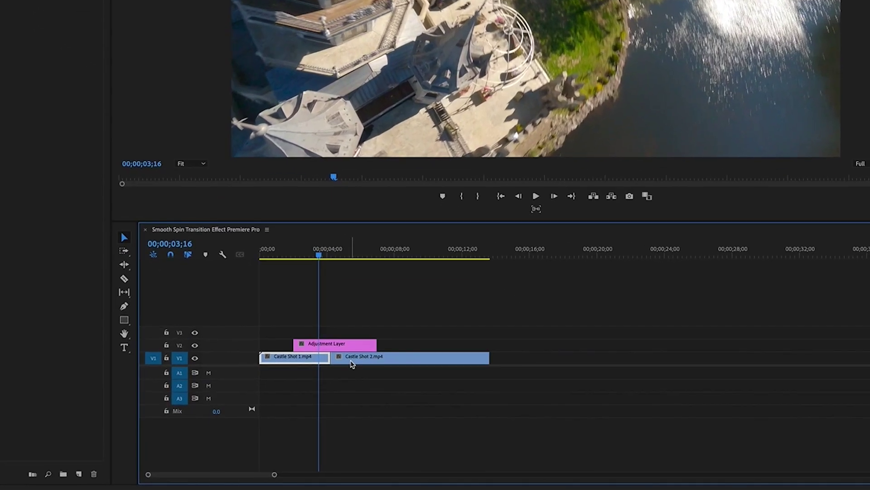
{"action": "key", "text": "Down"}
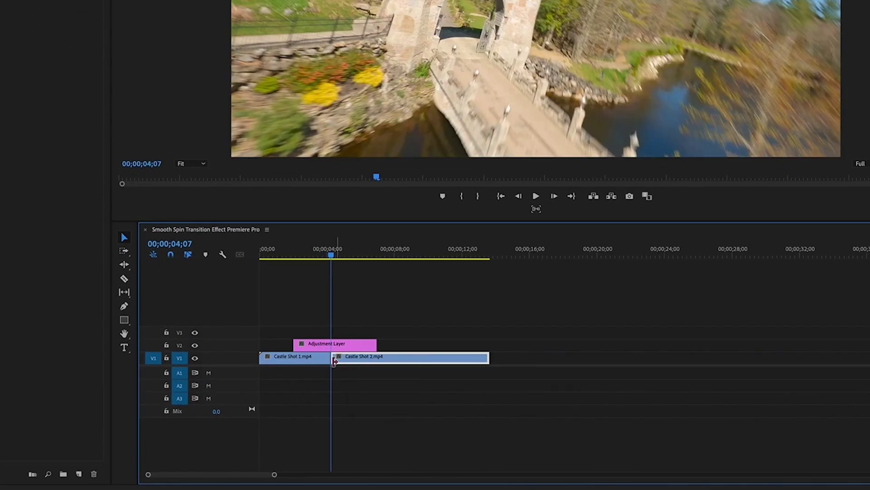
{"action": "key", "text": "equal"}
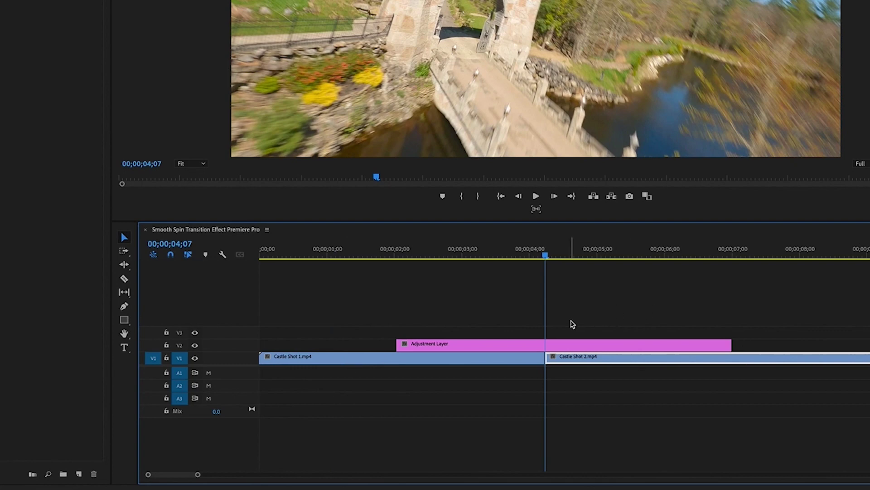
{"action": "key", "text": "shift+Left"}
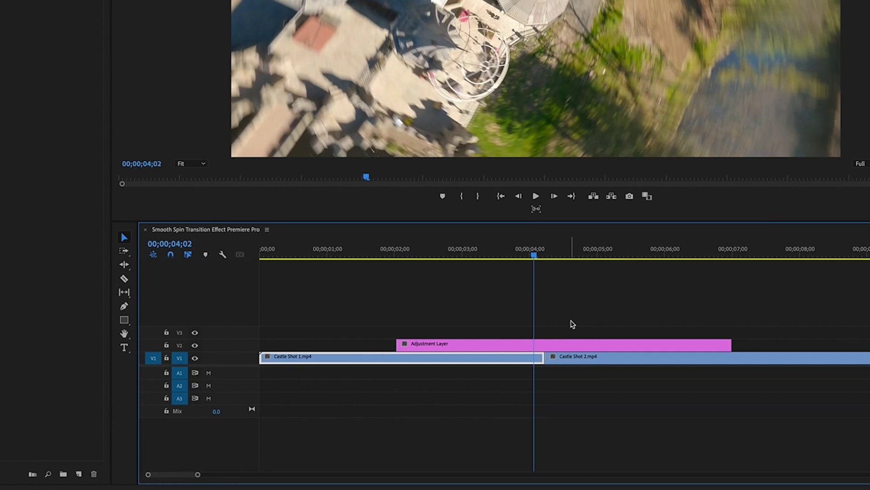
{"action": "key", "text": "Left"}
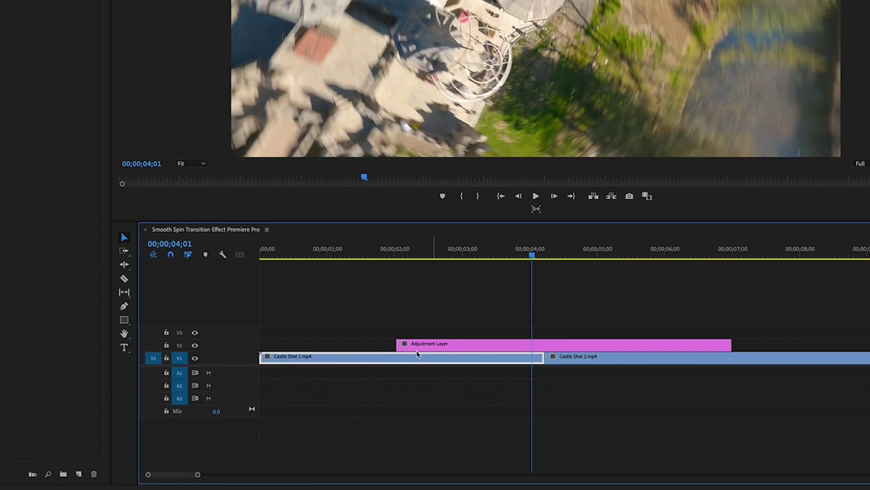
{"action": "left_click_drag", "start_coordinate": [395, 344], "coordinate": [531, 341]}
{"action": "key", "text": "Down"}
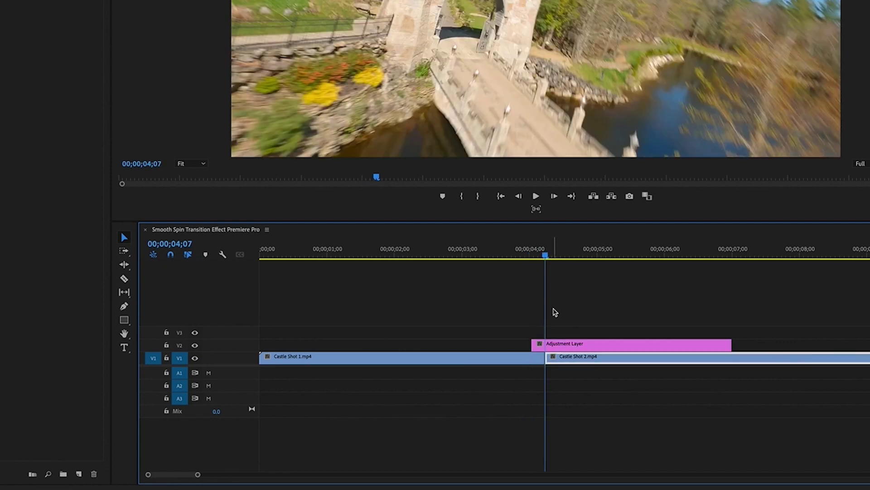
{"action": "key", "text": "shift+Right"}
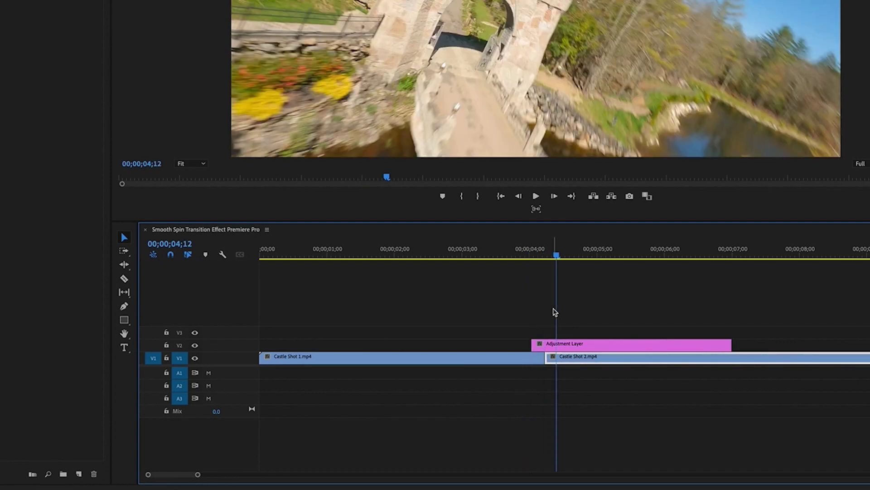
{"action": "key", "text": "Right"}
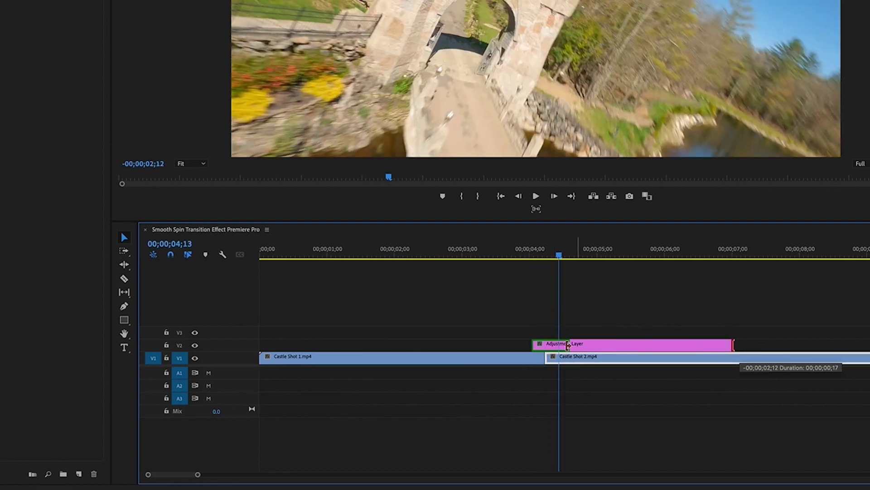
{"action": "left_click_drag", "start_coordinate": [741, 343], "coordinate": [559, 343]}
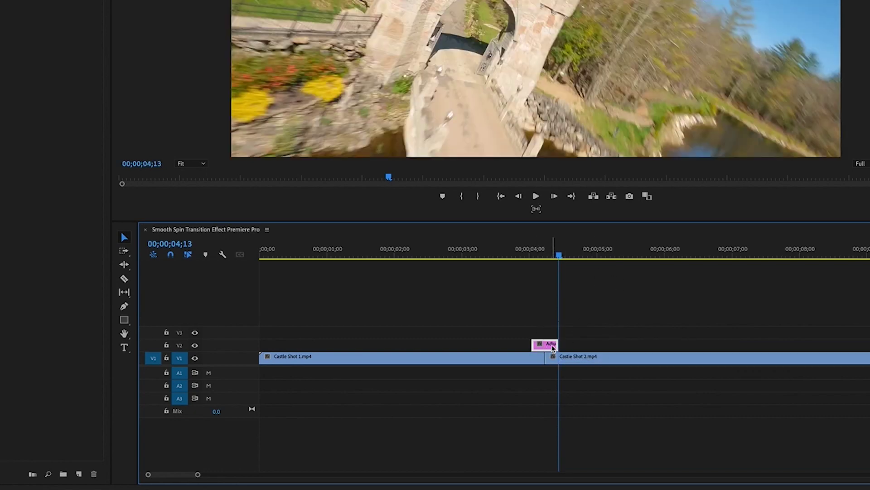
- Alt-drag a copy of the adjustment layer onto V3 and preview the cut
{"action": "left_click_drag", "start_coordinate": [549, 346], "coordinate": [554, 333]}
{"action": "left_click", "coordinate": [542, 254]}
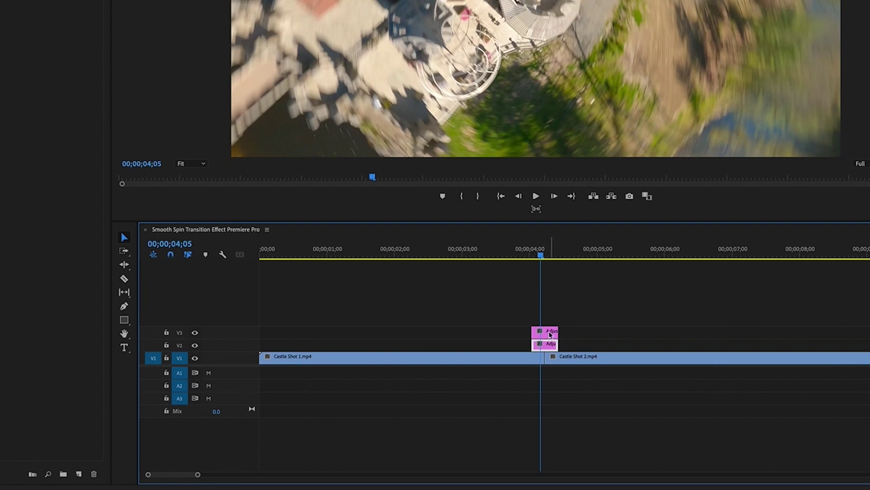
{"action": "left_click_drag", "start_coordinate": [557, 259], "coordinate": [540, 255]}
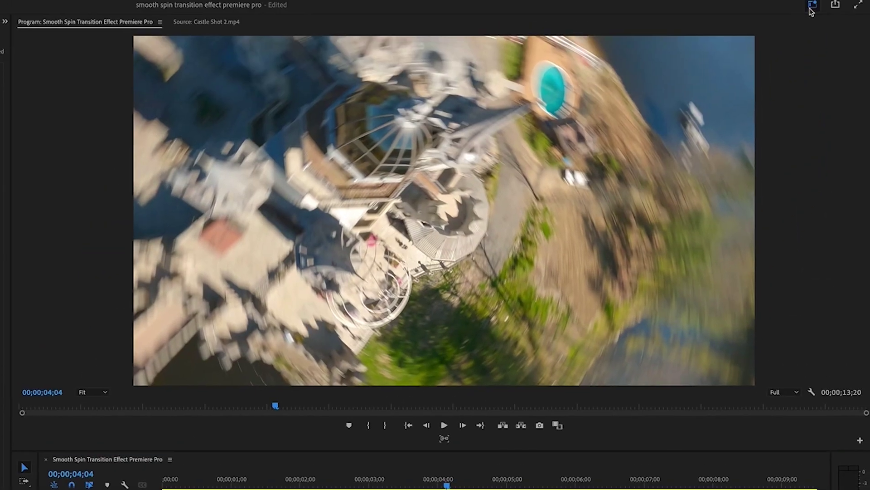
- Switch to the Editing workspace and apply the Replicate effect to the V2 adjustment layer
{"action": "left_click", "coordinate": [811, 8]}
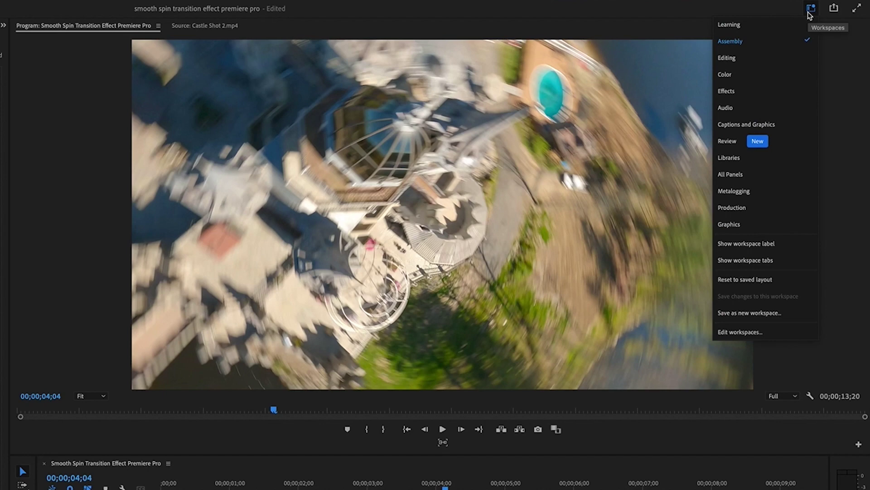
{"action": "left_click", "coordinate": [765, 58]}
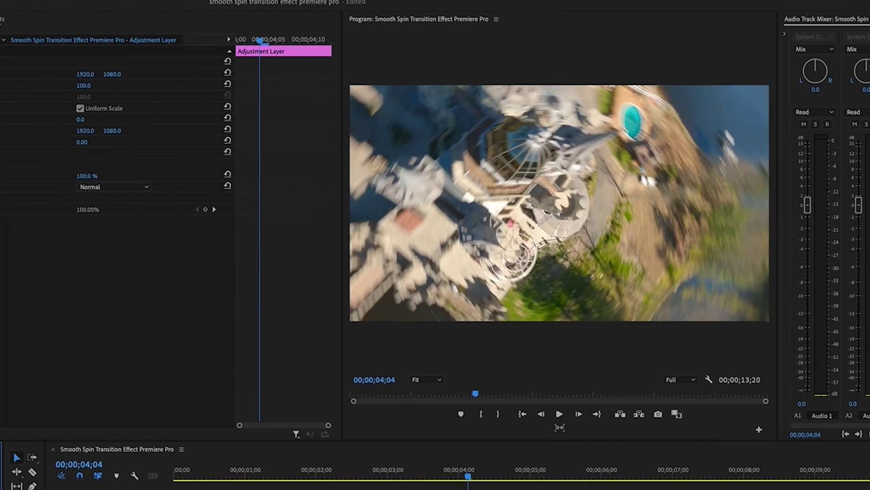
{"action": "left_click", "coordinate": [81, 10]}
{"action": "left_click", "coordinate": [58, 27]}
{"action": "key", "text": "Escape"}
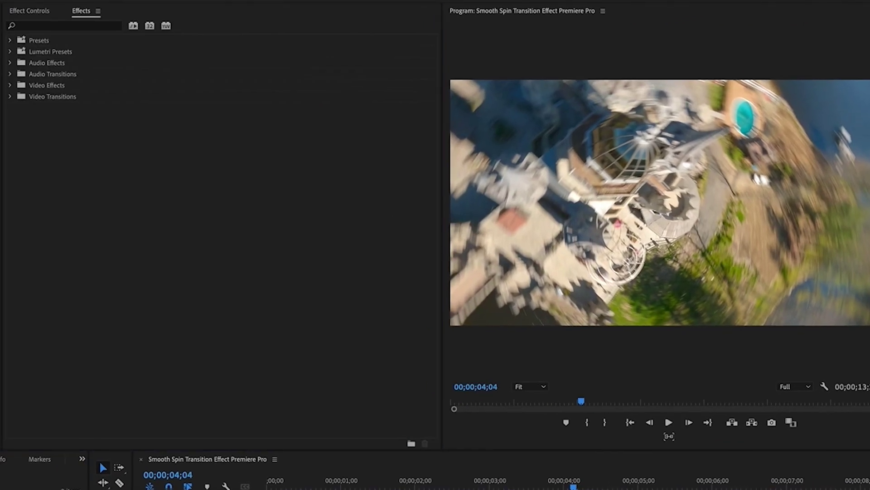
{"action": "left_click", "coordinate": [45, 26]}
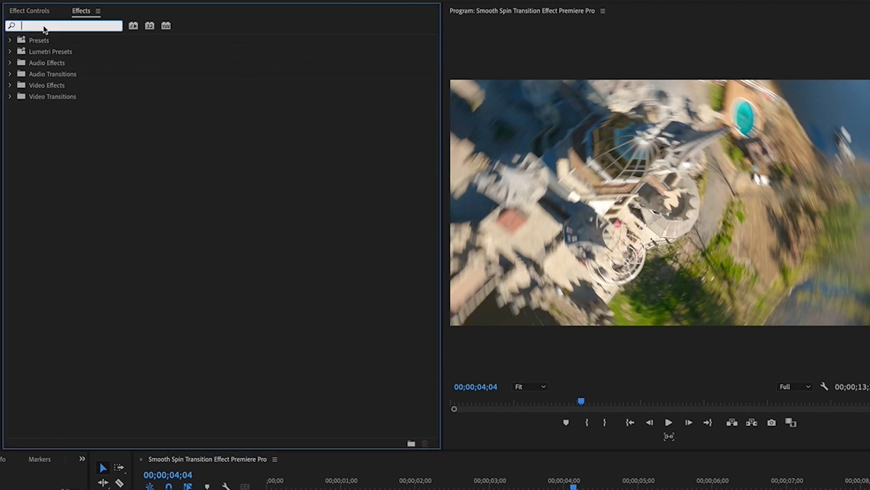
{"action": "type", "text": "Replicate"}
{"action": "left_click", "coordinate": [54, 108]}
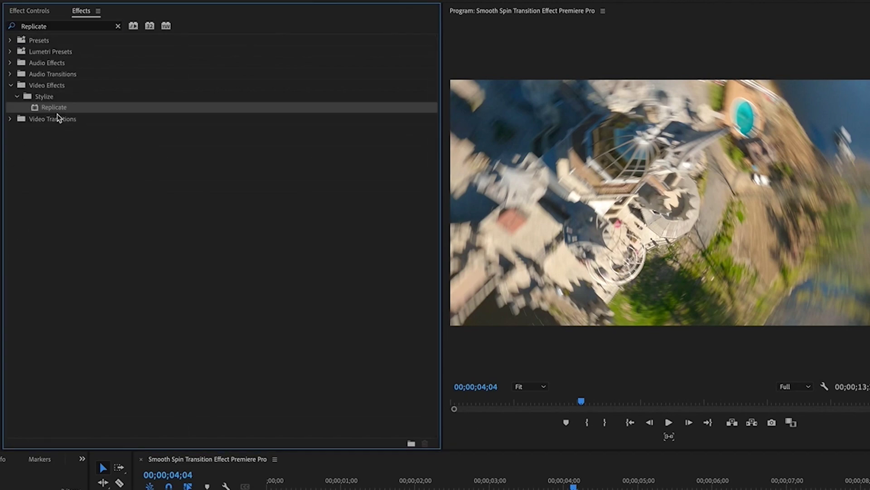
{"action": "left_click_drag", "start_coordinate": [58, 117], "coordinate": [588, 489]}
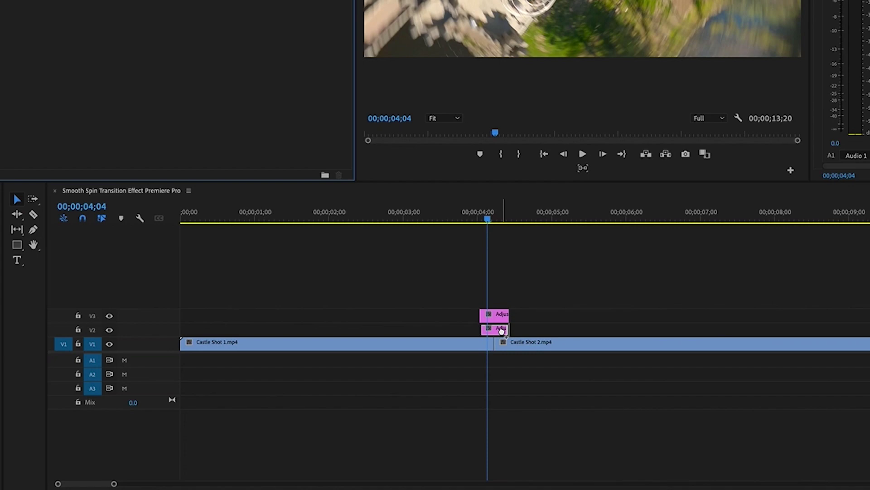
{"action": "left_click_drag", "start_coordinate": [502, 331], "coordinate": [501, 331]}
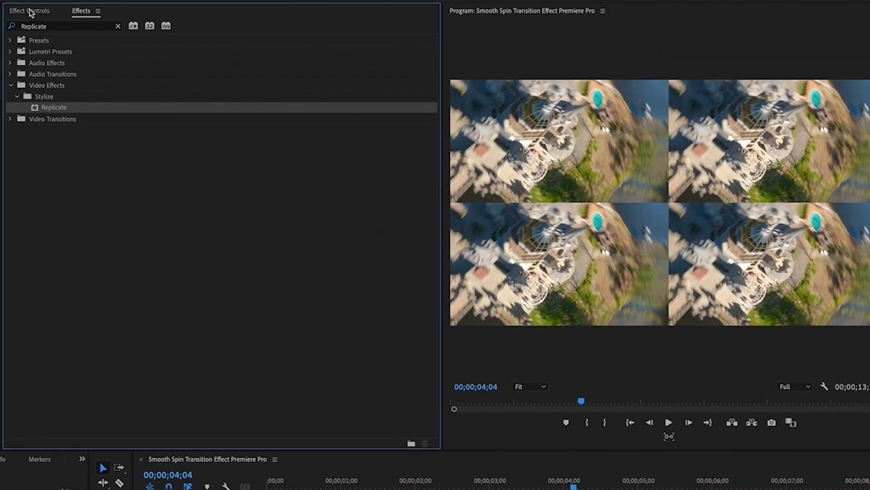
- Set Replicate Count to 3 for a 3×3 grid and clear the Effects search
{"action": "left_click", "coordinate": [30, 12]}
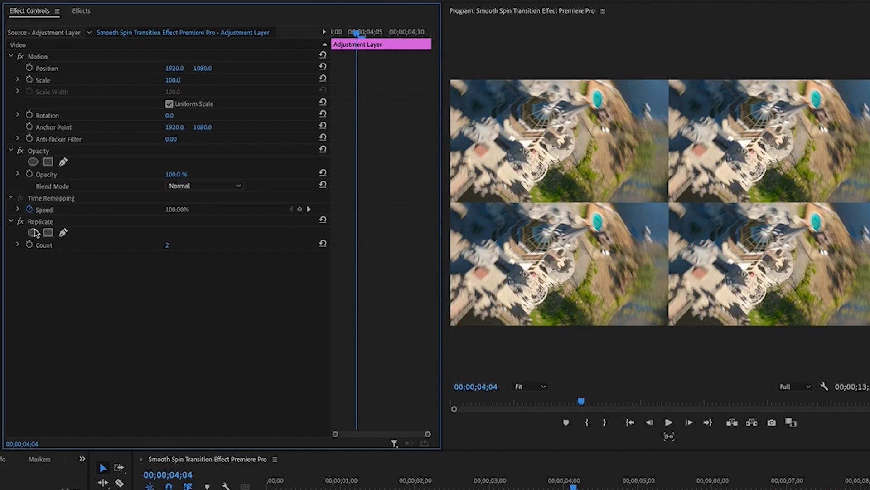
{"action": "left_click", "coordinate": [168, 245]}
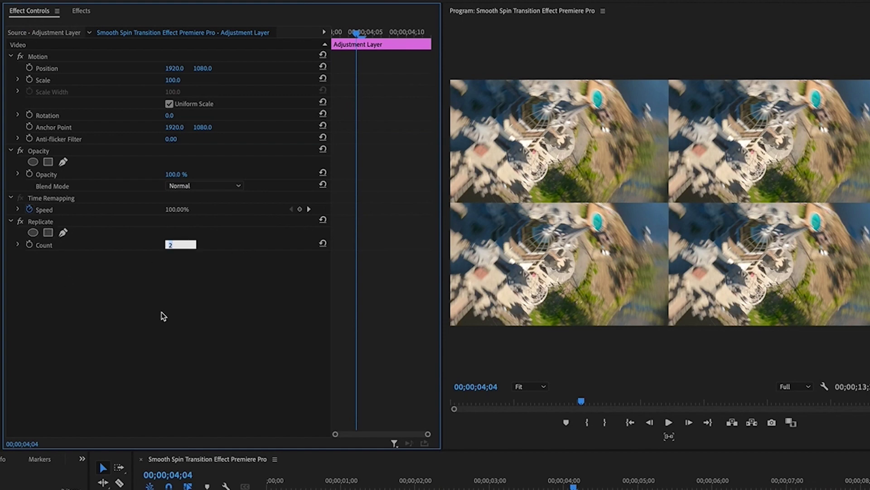
{"action": "key", "text": "Return"}
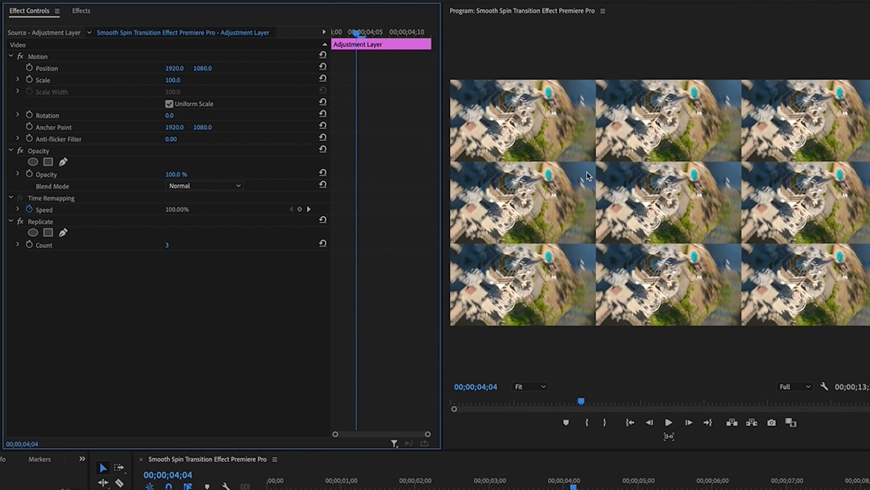
{"action": "left_click", "coordinate": [84, 13]}
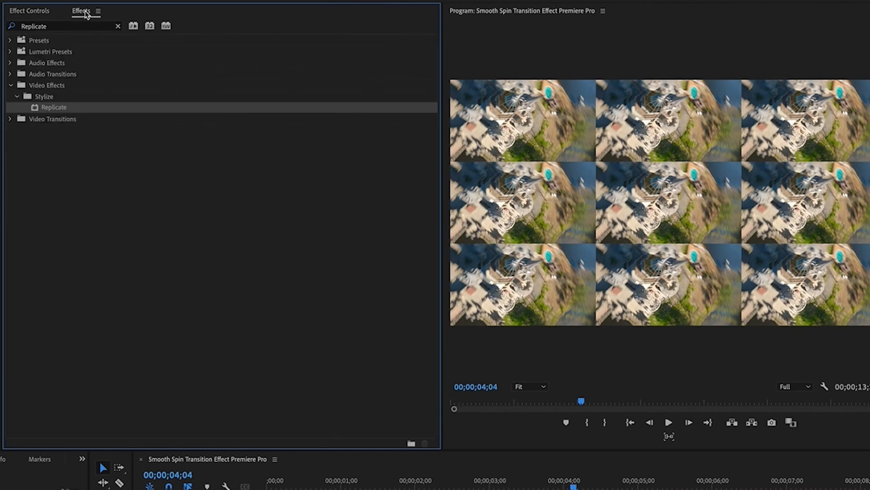
{"action": "left_click", "coordinate": [118, 27]}
- Apply Mirror to the V2 adjustment layer and paste copies to get four Mirror effects
{"action": "left_click", "coordinate": [78, 28]}
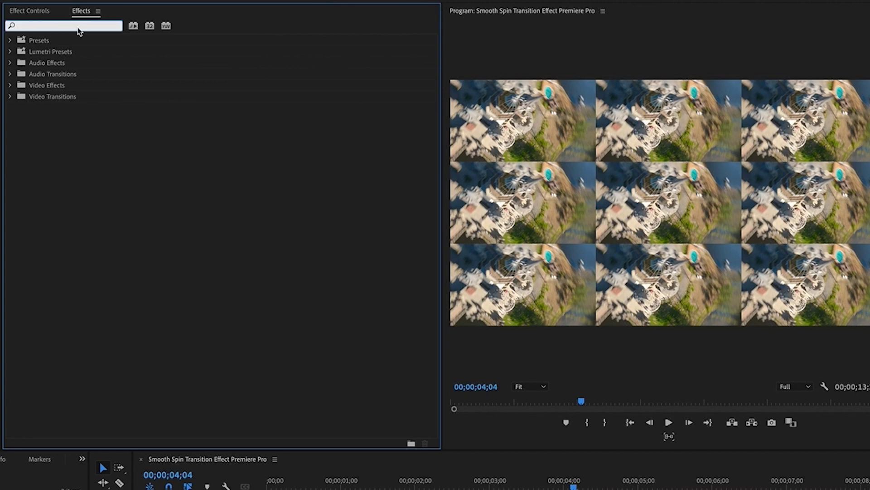
{"action": "type", "text": "Mirror"}
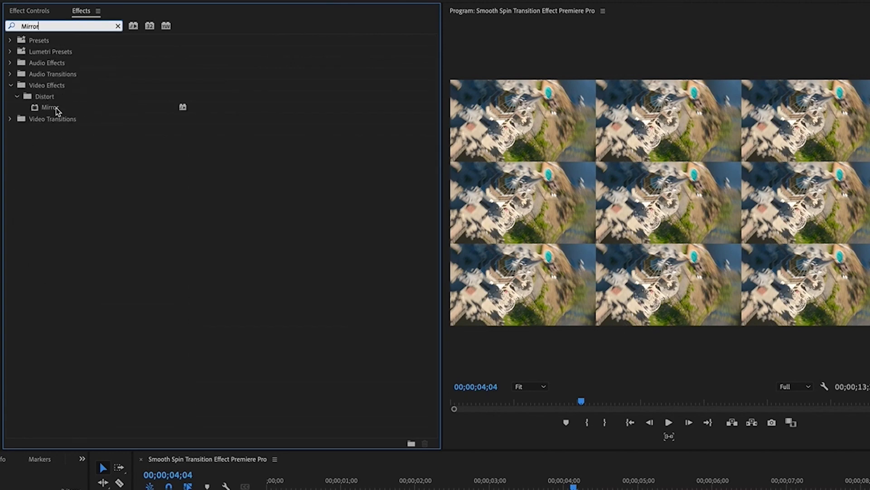
{"action": "left_click", "coordinate": [57, 109]}
{"action": "left_click_drag", "start_coordinate": [66, 111], "coordinate": [501, 334]}
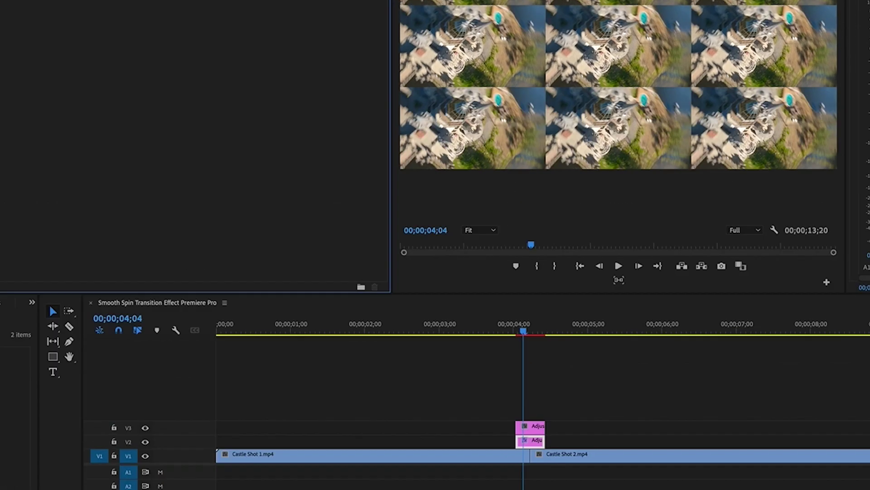
{"action": "key", "text": "shift+5"}
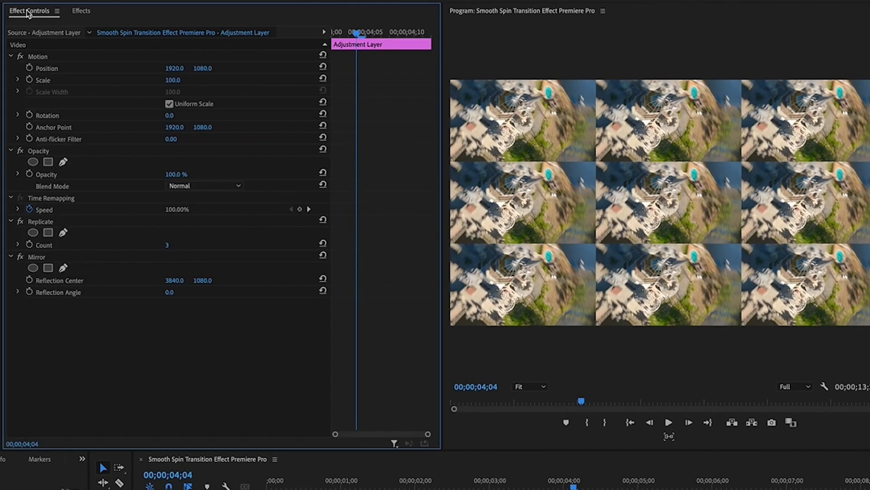
{"action": "left_click", "coordinate": [45, 259]}
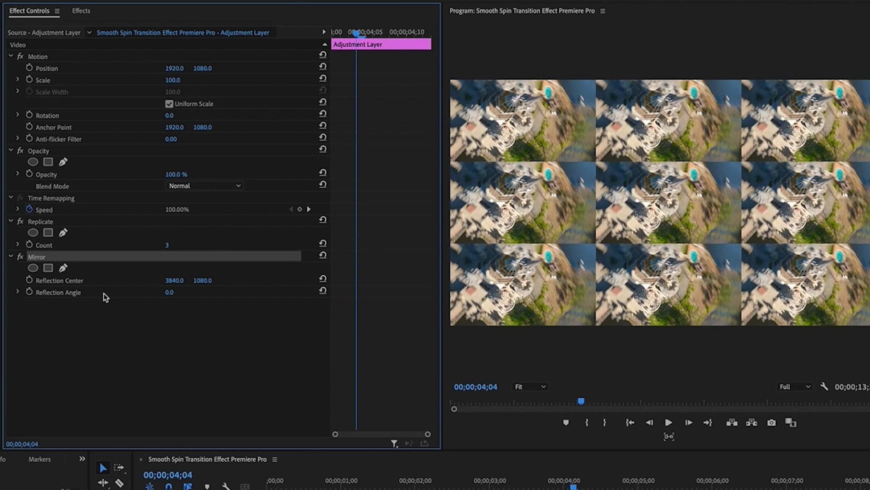
{"action": "key", "text": "ctrl+v"}
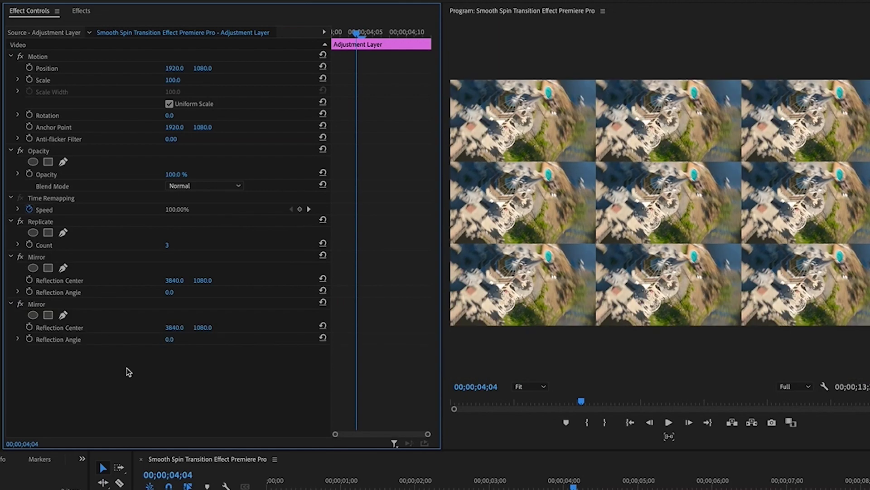
{"action": "key", "text": "ctrl+v"}
{"action": "key", "text": "ctrl+v"}
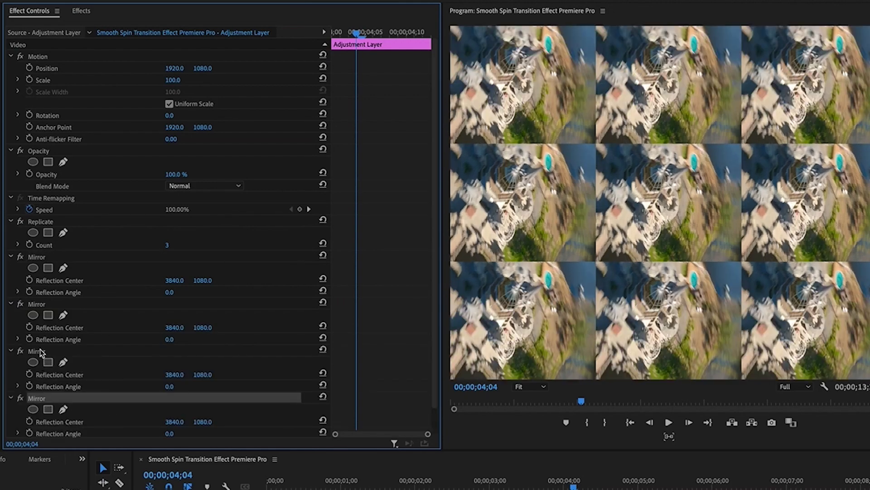
{"action": "left_click", "coordinate": [39, 304]}
{"action": "left_click", "coordinate": [41, 257]}
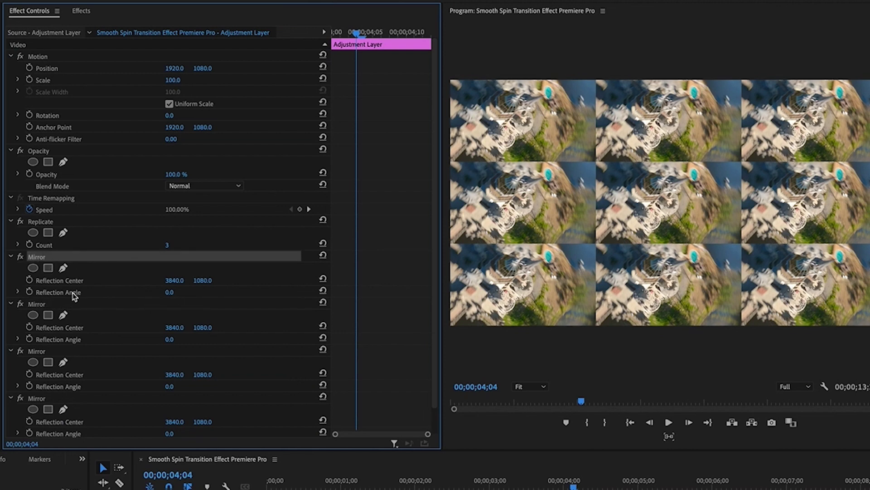
- Give the first Mirror a 90° reflection angle and Reflection Center 3840, 1439
{"action": "left_click", "coordinate": [170, 292]}
{"action": "type", "text": "90"}
{"action": "key", "text": "Return"}
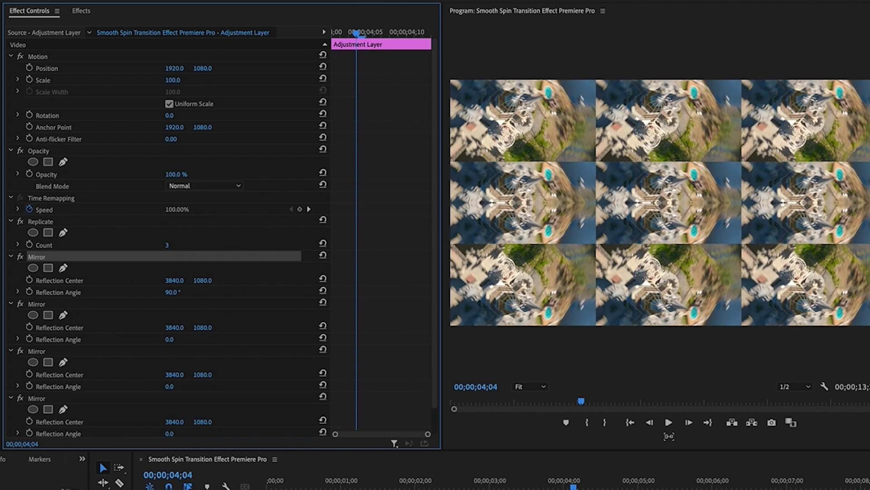
{"action": "left_click_drag", "start_coordinate": [203, 280], "coordinate": [675, 318]}
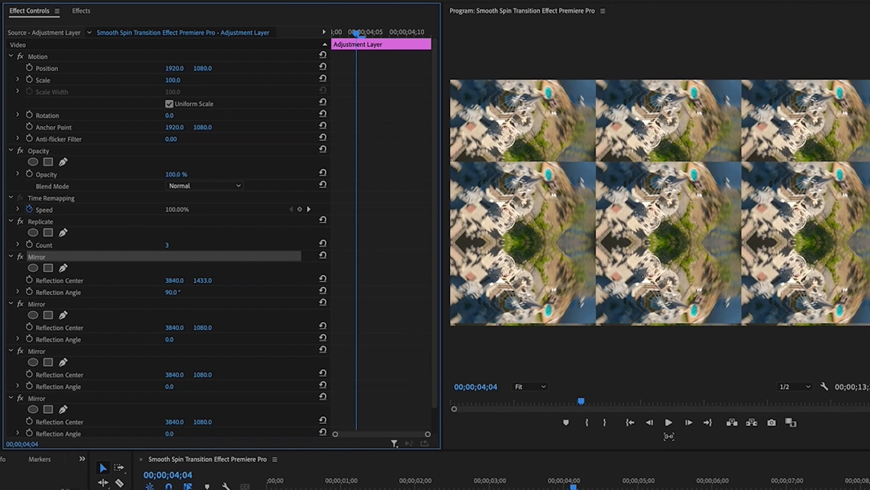
{"action": "left_click_drag", "start_coordinate": [202, 280], "coordinate": [202, 282]}
{"action": "left_click", "coordinate": [205, 279]}
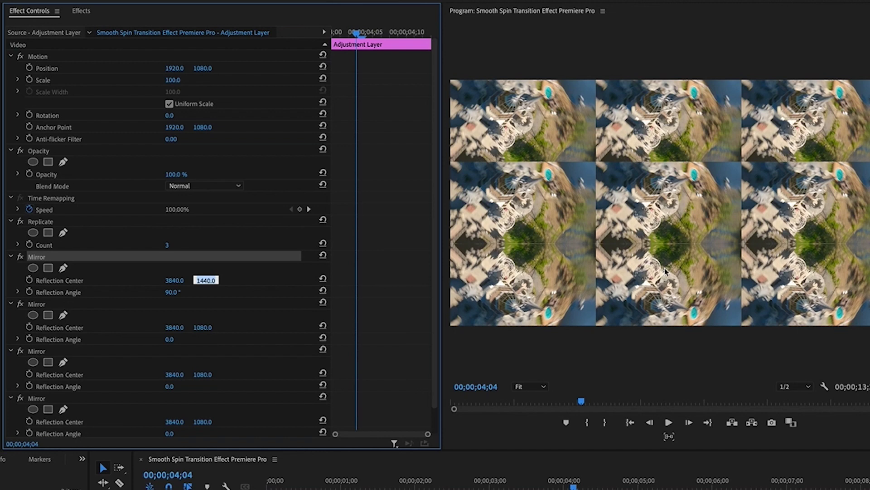
{"action": "key", "text": "Down"}
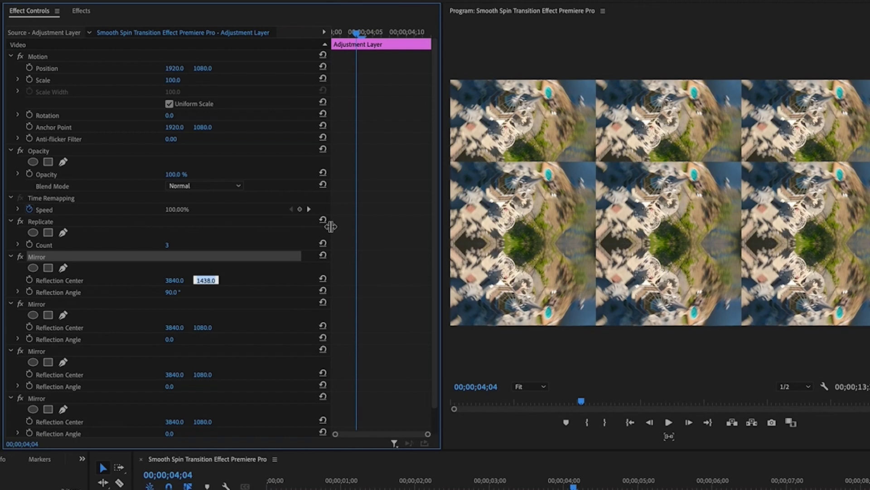
{"action": "key", "text": "Up"}
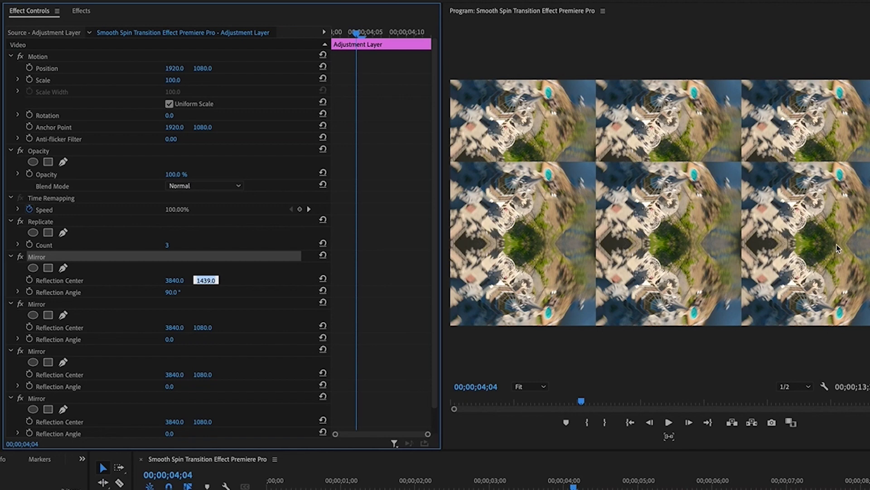
{"action": "left_click", "coordinate": [182, 267]}
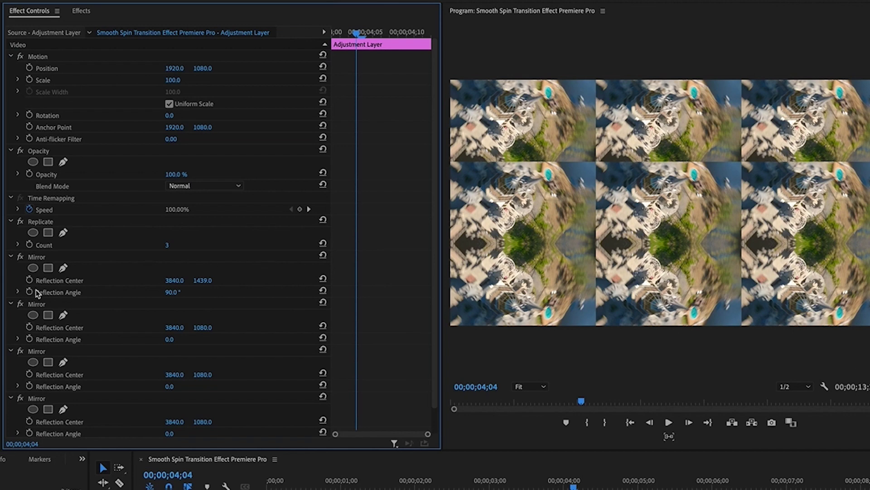
- Give the second Mirror a -90° reflection angle and Reflection Center 3840, 720
{"action": "left_click", "coordinate": [35, 303]}
{"action": "left_click", "coordinate": [177, 338]}
{"action": "key", "text": "Return"}
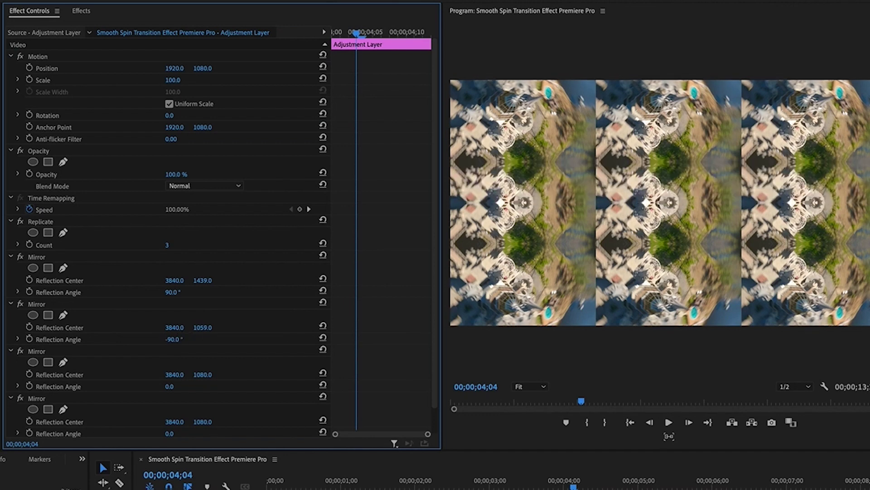
{"action": "left_click_drag", "start_coordinate": [203, 327], "coordinate": [46, 327]}
{"action": "left_click", "coordinate": [208, 327]}
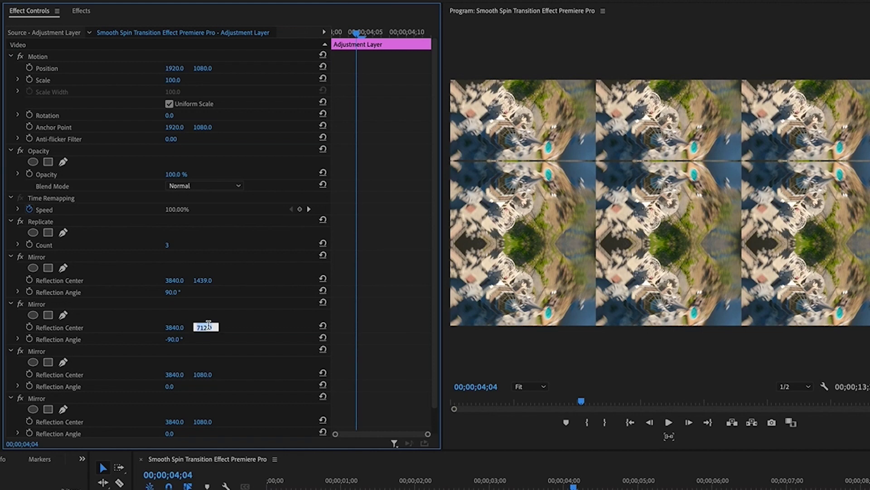
{"action": "key", "text": "Up"}
{"action": "key", "text": "Up"}
{"action": "key", "text": "Up"}
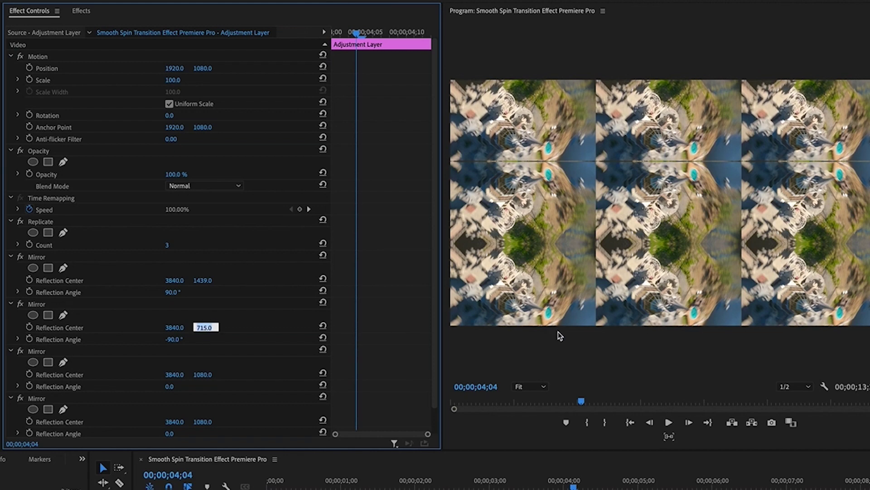
{"action": "key", "text": "Up"}
{"action": "key", "text": "Up"}
{"action": "key", "text": "Up"}
{"action": "key", "text": "Up"}
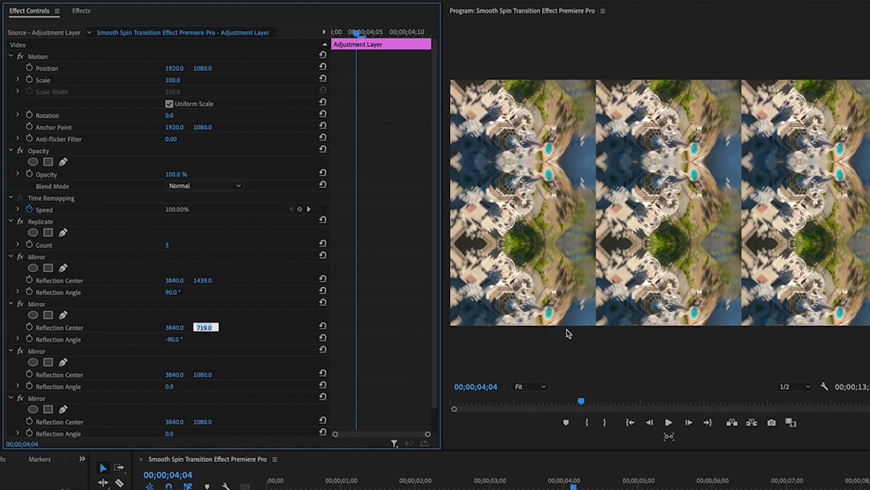
{"action": "key", "text": "Up"}
{"action": "key", "text": "Return"}
- Set the third Mirror's reflection angle to 180° and Reflection Center X to 1280
{"action": "left_click", "coordinate": [174, 387]}
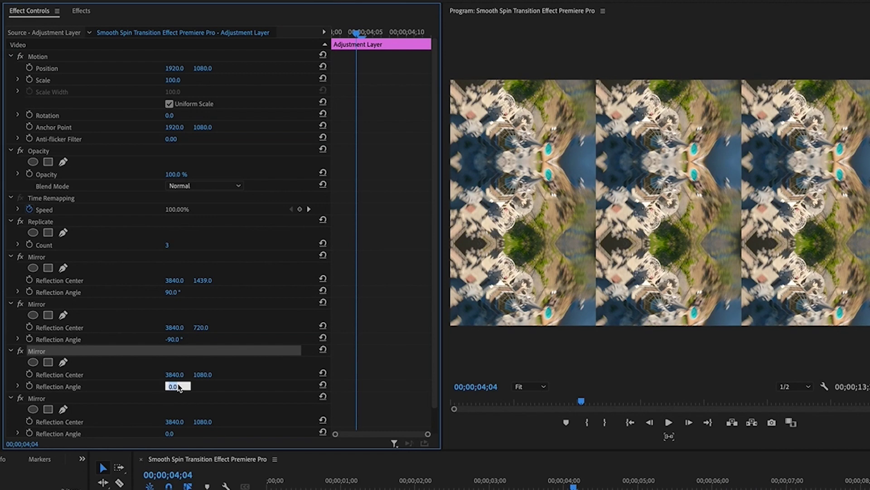
{"action": "type", "text": "180"}
{"action": "key", "text": "Return"}
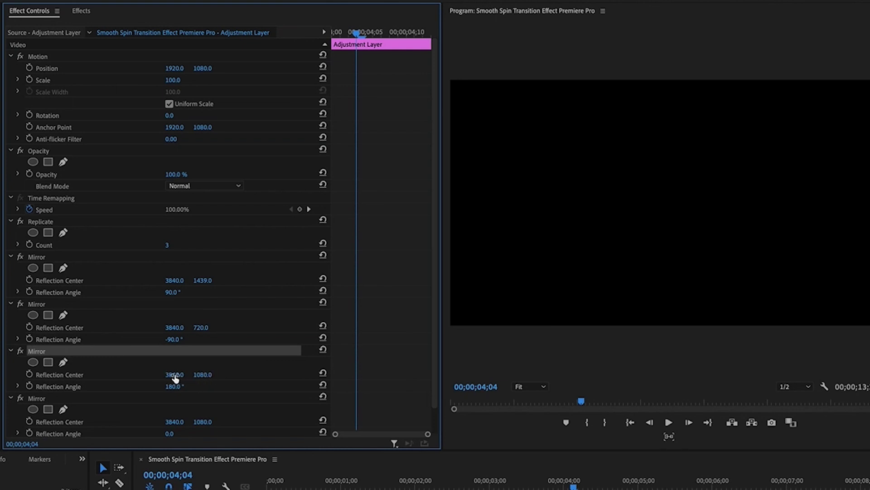
{"action": "left_click_drag", "start_coordinate": [174, 374], "coordinate": [171, 379]}
{"action": "left_click_drag", "start_coordinate": [175, 375], "coordinate": [171, 375]}
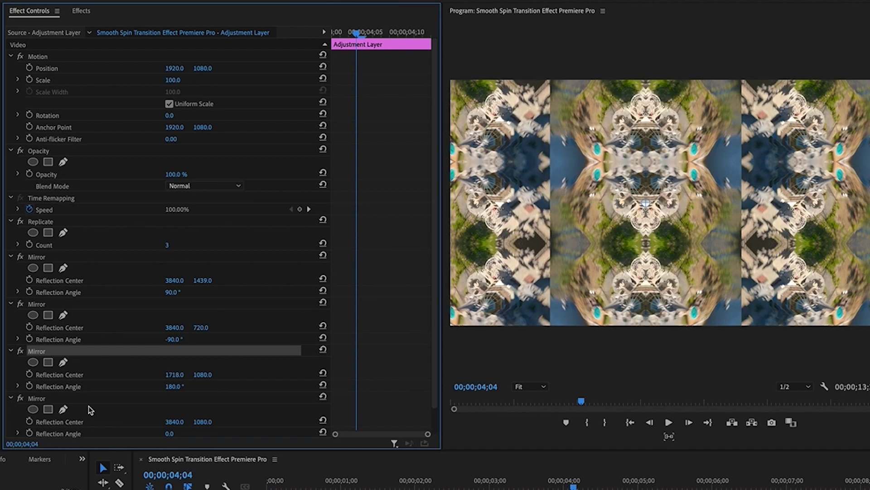
{"action": "left_click_drag", "start_coordinate": [174, 375], "coordinate": [168, 374]}
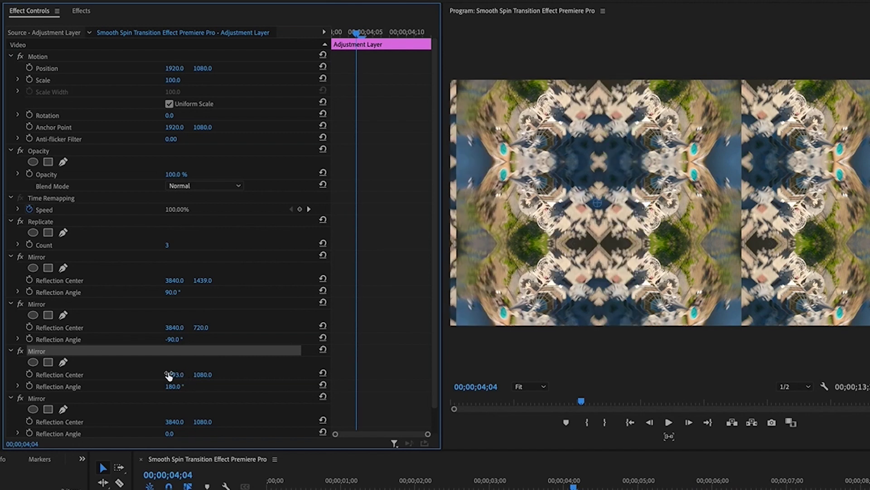
{"action": "left_click", "coordinate": [183, 375]}
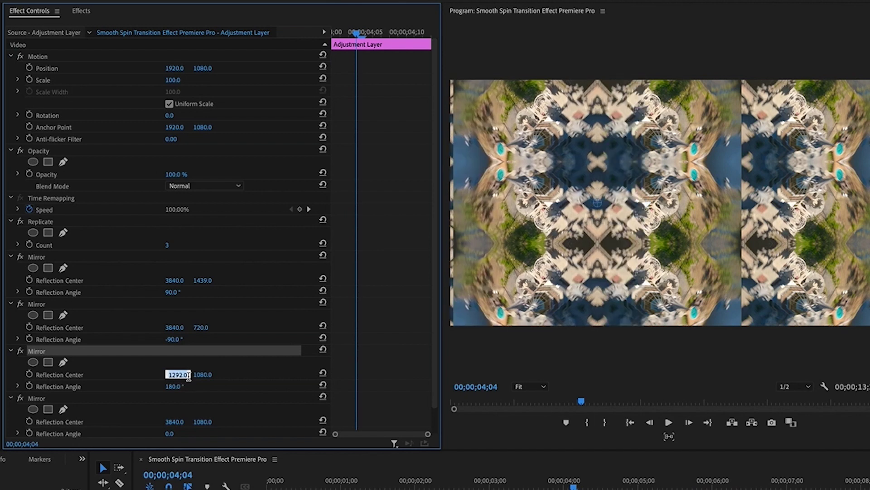
{"action": "key", "text": "Down"}
{"action": "key", "text": "Down"}
{"action": "key", "text": "Down"}
{"action": "key", "text": "Down"}
{"action": "key", "text": "Down"}
{"action": "key", "text": "Down"}
{"action": "key", "text": "Down"}
{"action": "key", "text": "Down"}
{"action": "key", "text": "Down"}
{"action": "key", "text": "Down"}
{"action": "key", "text": "Down"}
{"action": "key", "text": "Down"}
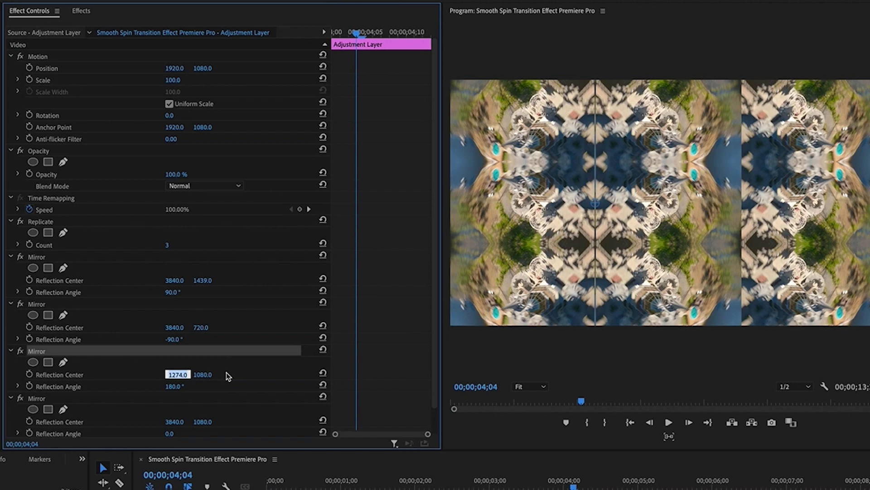
{"action": "key", "text": "Up"}
{"action": "key", "text": "Up"}
{"action": "key", "text": "Up"}
{"action": "key", "text": "Up"}
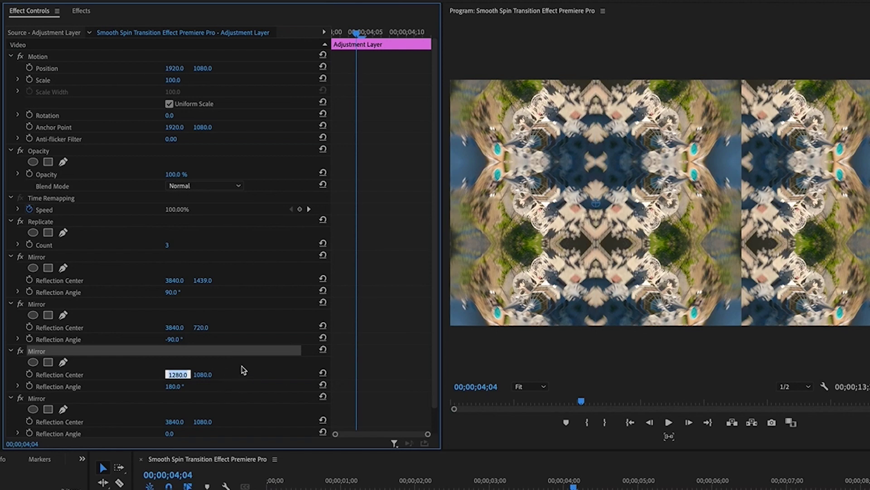
{"action": "left_click", "coordinate": [244, 369]}
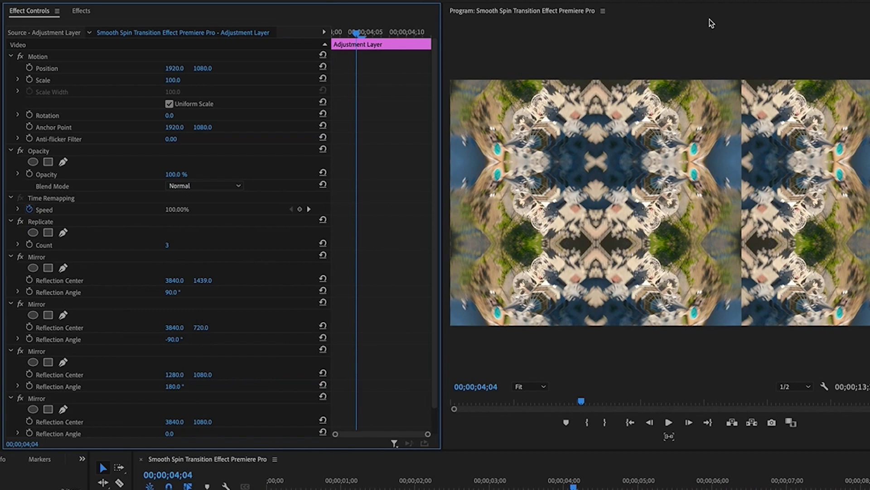
- Enter a 360° angle for the fourth Mirror and set its Reflection Center X to 2559
{"action": "scroll", "coordinate": [93, 372], "scroll_direction": "down", "scroll_amount": 2}
{"action": "left_click", "coordinate": [45, 373]}
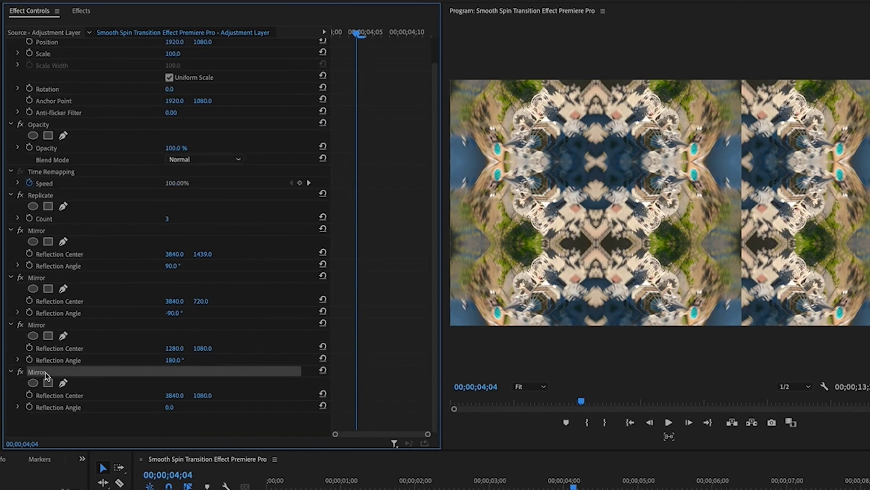
{"action": "left_click", "coordinate": [173, 406]}
{"action": "type", "text": "360"}
{"action": "key", "text": "Return"}
{"action": "left_click_drag", "start_coordinate": [175, 396], "coordinate": [112, 395]}
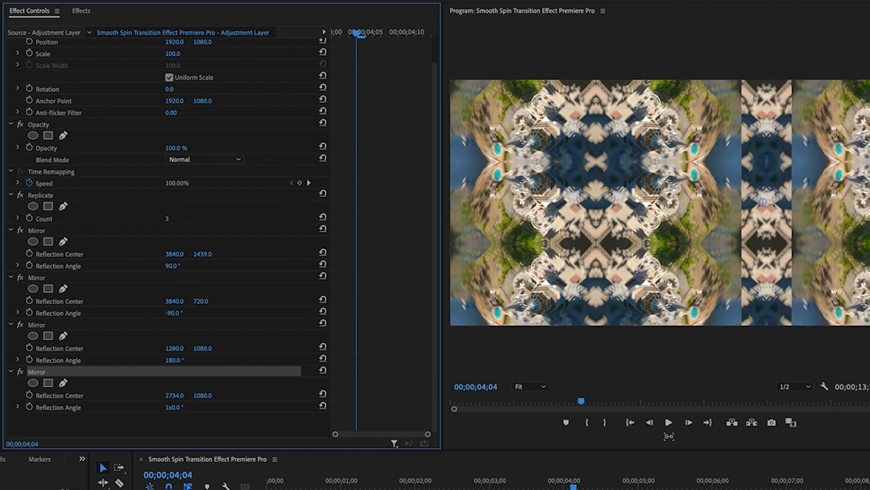
{"action": "left_click", "coordinate": [177, 395]}
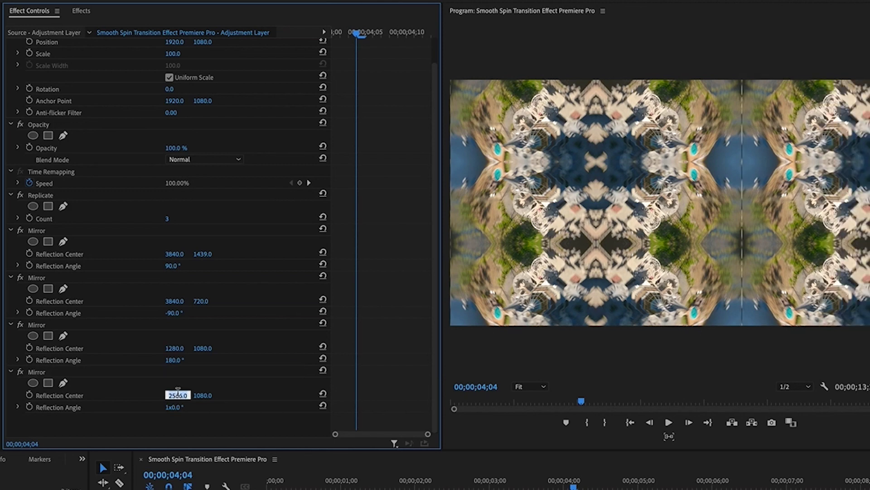
{"action": "type", "text": "2560"}
{"action": "key", "text": "Return"}
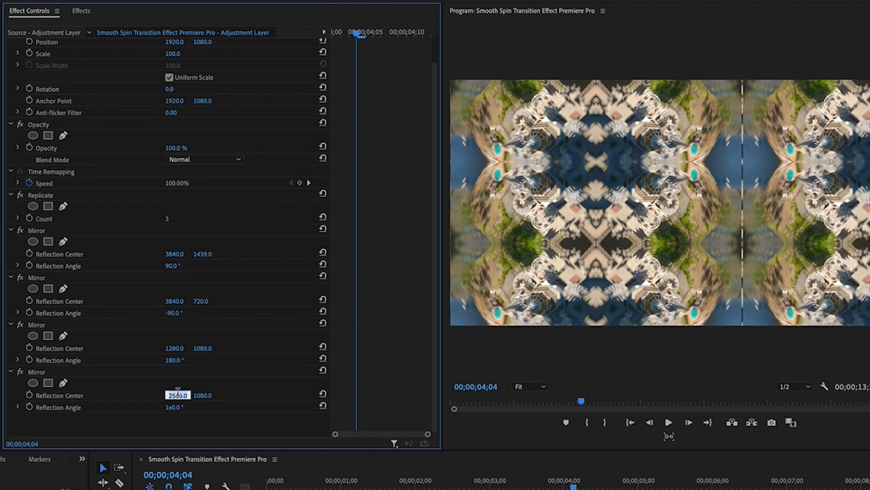
{"action": "key", "text": "Down"}
{"action": "left_click", "coordinate": [232, 401]}
- Apply Distort > Transform to the V3 adjustment layer and scale it to 214
{"action": "scroll", "coordinate": [232, 401], "scroll_direction": "up", "scroll_amount": 2}
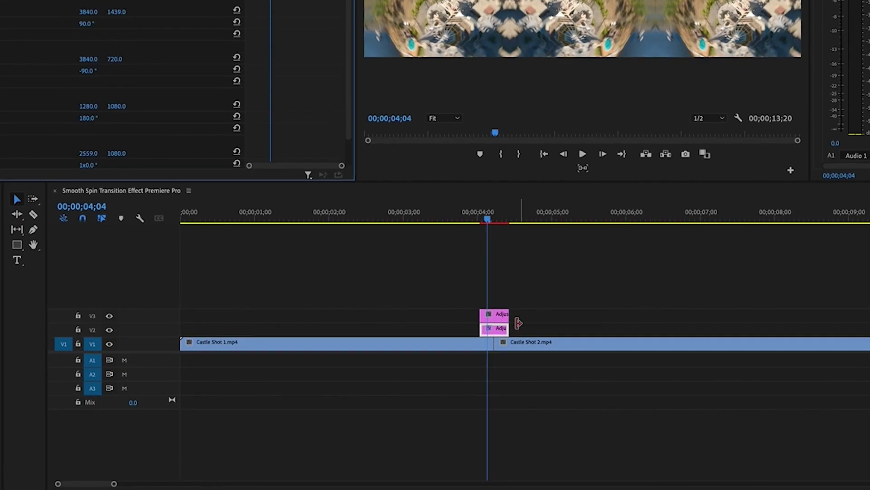
{"action": "left_click", "coordinate": [498, 317]}
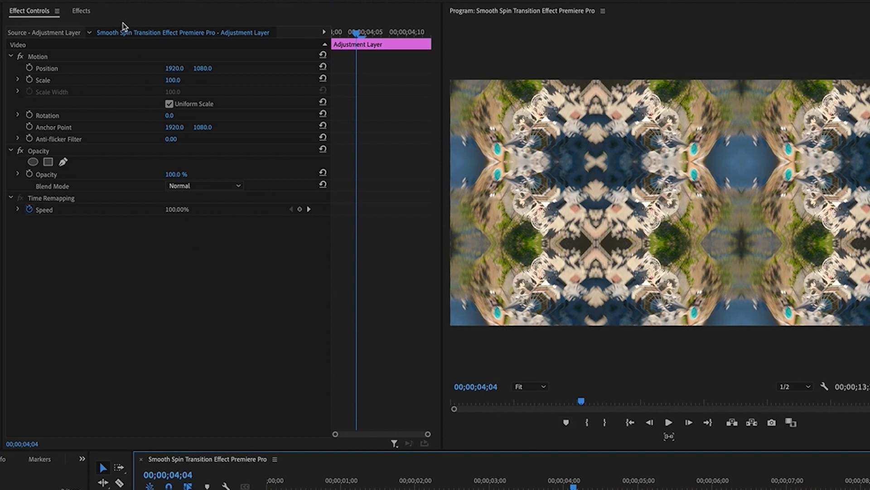
{"action": "left_click", "coordinate": [81, 14]}
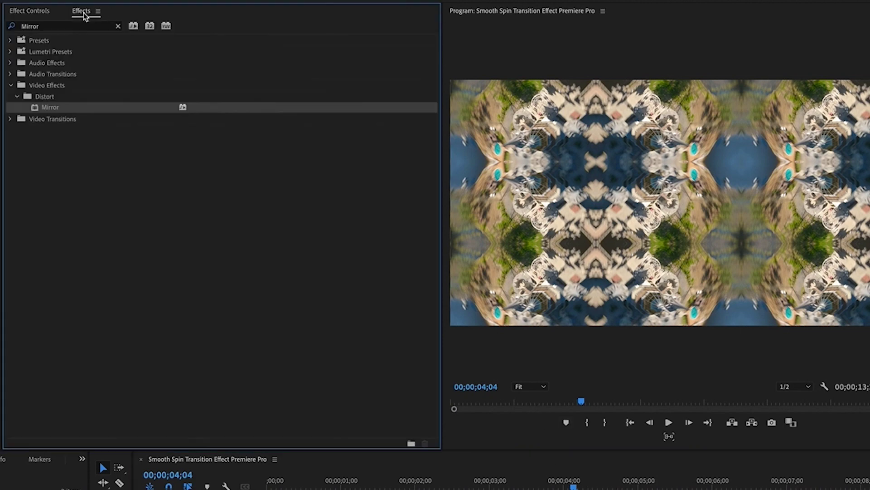
{"action": "left_click", "coordinate": [118, 27]}
{"action": "left_click", "coordinate": [58, 27]}
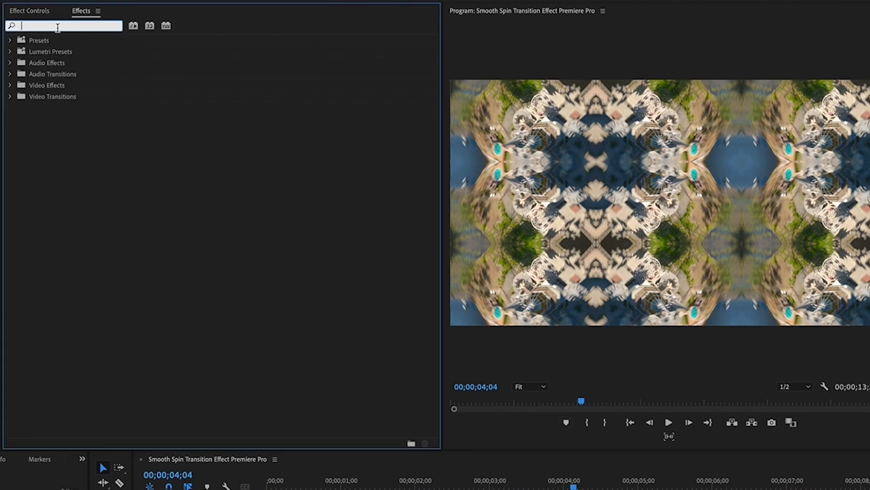
{"action": "type", "text": "transform"}
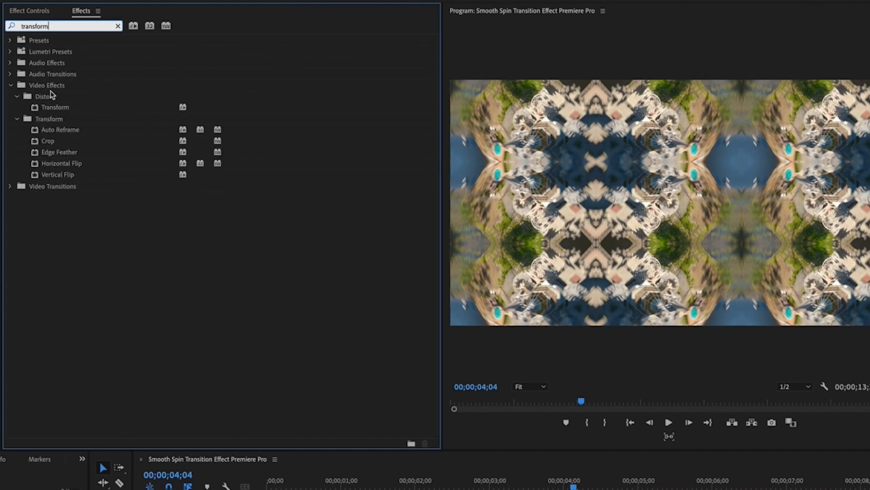
{"action": "left_click", "coordinate": [56, 108]}
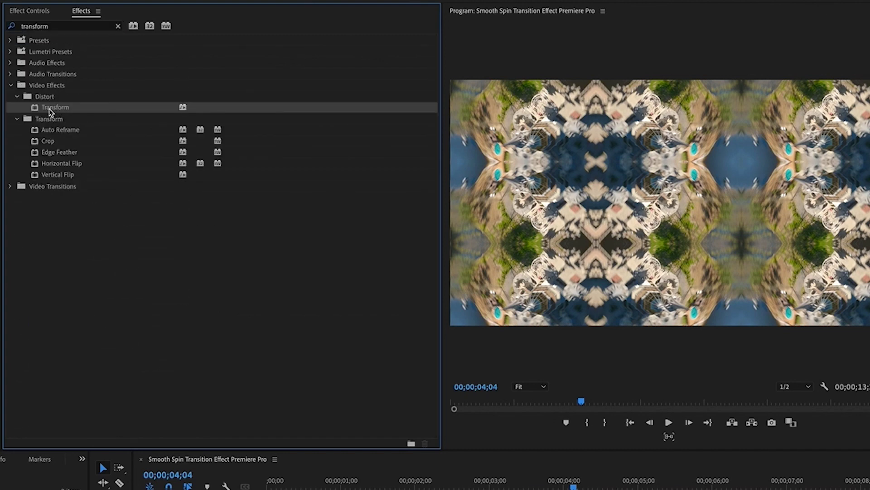
{"action": "left_click_drag", "start_coordinate": [49, 108], "coordinate": [586, 489]}
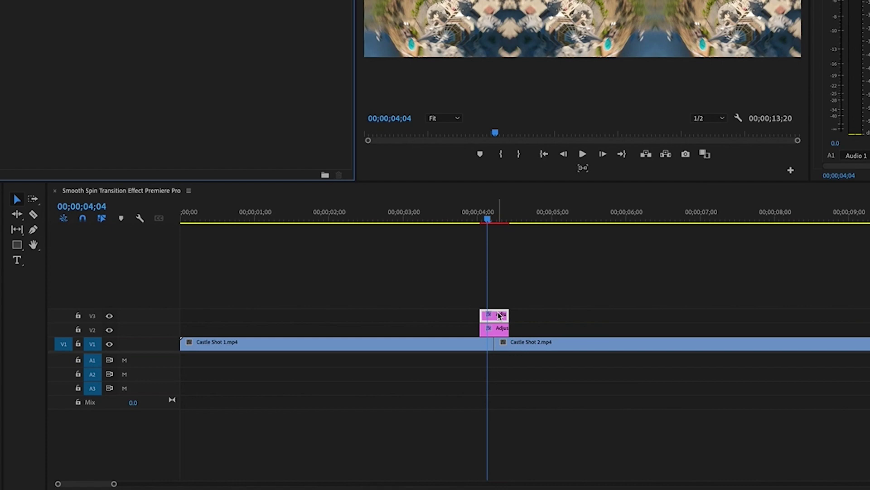
{"action": "left_click_drag", "start_coordinate": [499, 316], "coordinate": [499, 316]}
{"action": "left_click", "coordinate": [0, 0]}
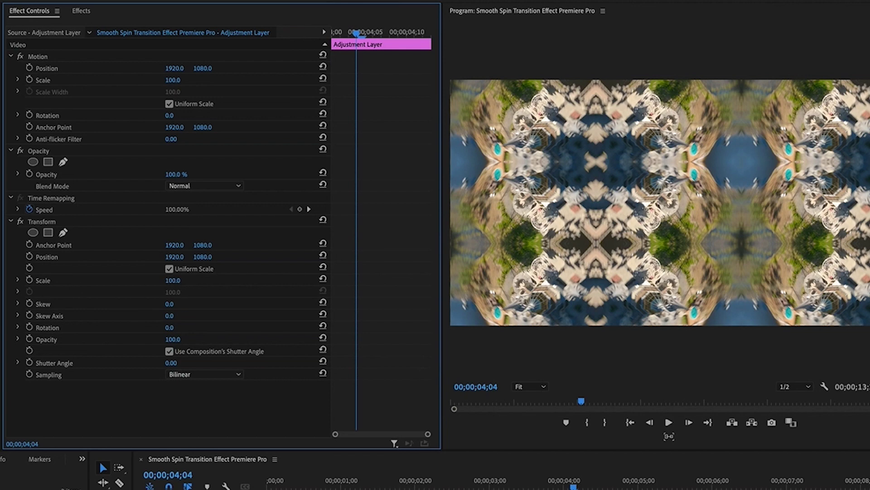
{"action": "left_click_drag", "start_coordinate": [172, 281], "coordinate": [200, 280]}
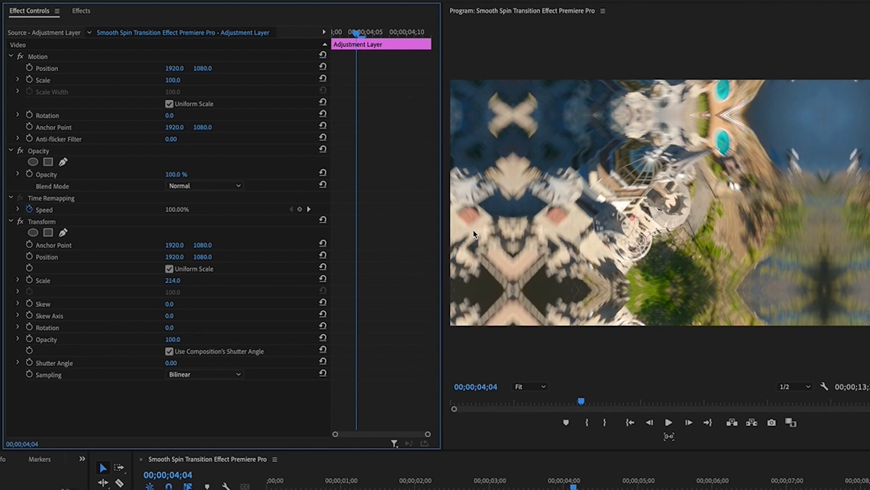
- Set the Transform Scale to 300
{"action": "left_click", "coordinate": [173, 280]}
{"action": "type", "text": "300"}
{"action": "key", "text": "Return"}
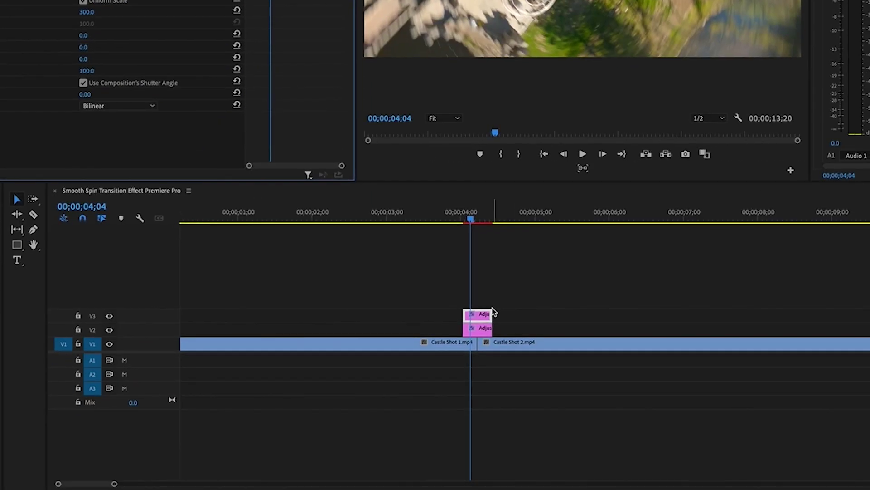
- On track V3, add a starting Rotation keyframe at 00;00;04;01, then move the playhead to the clip end
{"action": "scroll", "coordinate": [571, 489], "scroll_direction": "up", "scroll_amount": 1}
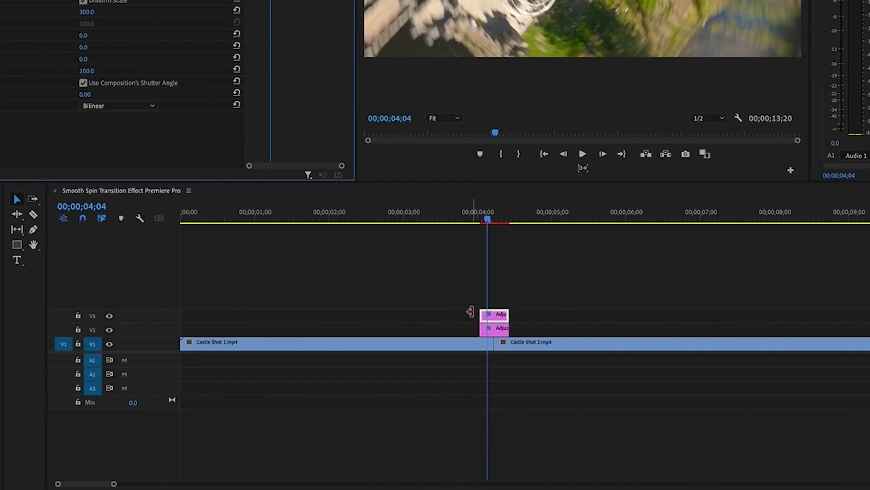
{"action": "left_click", "coordinate": [92, 317]}
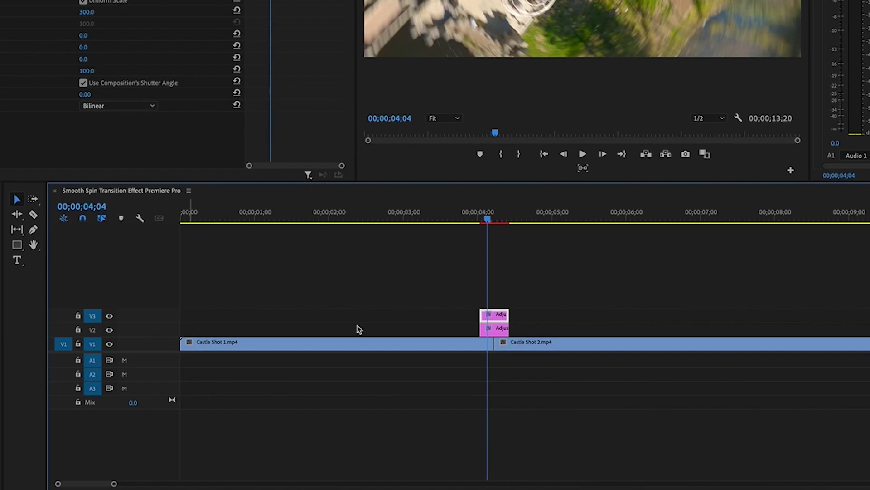
{"action": "key", "text": "Left"}
{"action": "key", "text": "Left"}
{"action": "key", "text": "Left"}
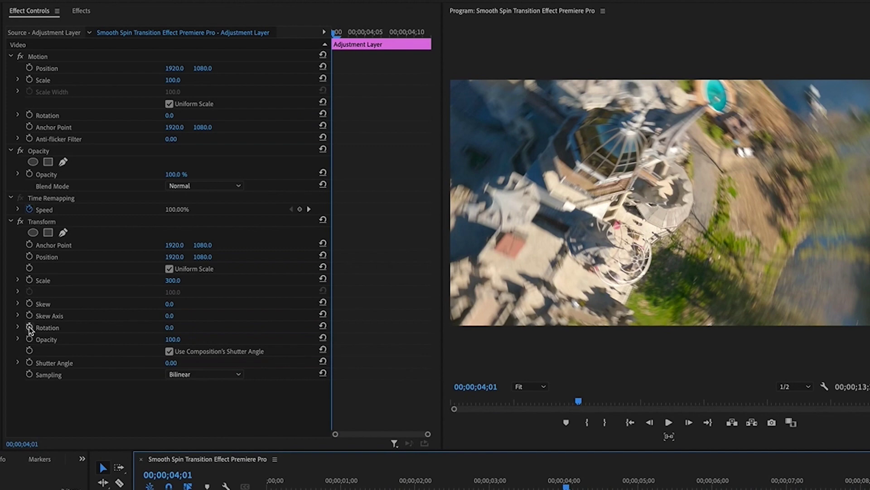
{"action": "left_click", "coordinate": [29, 327]}
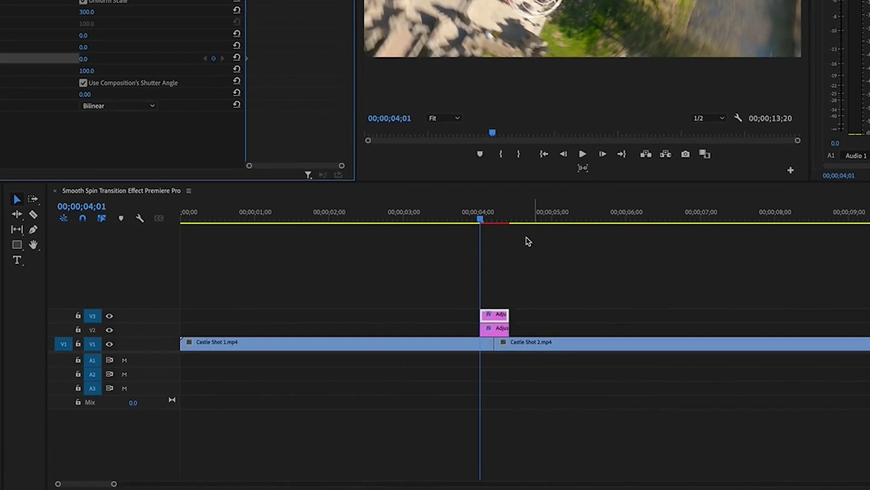
{"action": "key", "text": "Down"}
{"action": "key", "text": "Down"}
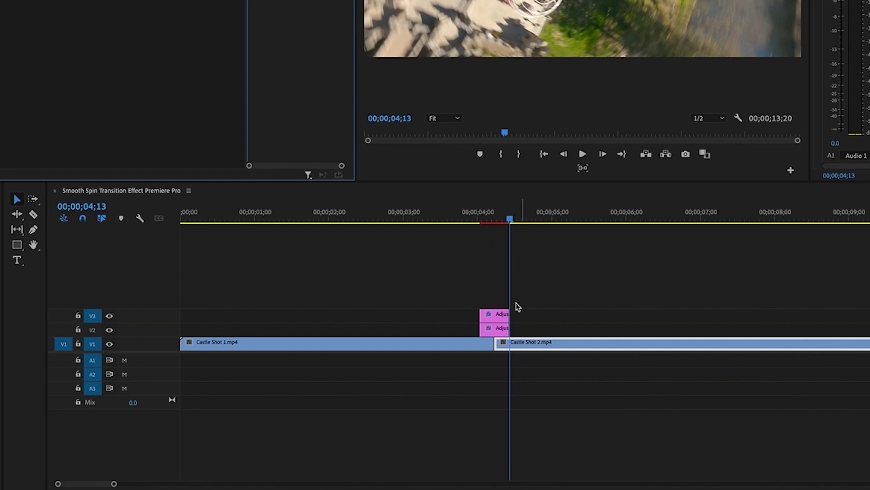
- Add a second Rotation keyframe giving the Transform a full 360° spin
{"action": "left_click", "coordinate": [502, 319]}
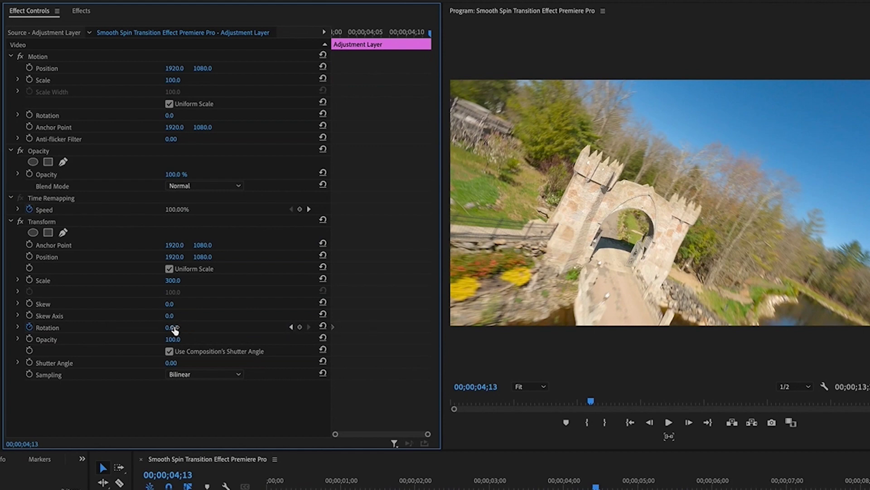
{"action": "left_click_drag", "start_coordinate": [189, 328], "coordinate": [264, 328]}
{"action": "left_click", "coordinate": [539, 485]}
{"action": "left_click_drag", "start_coordinate": [543, 484], "coordinate": [562, 484]}
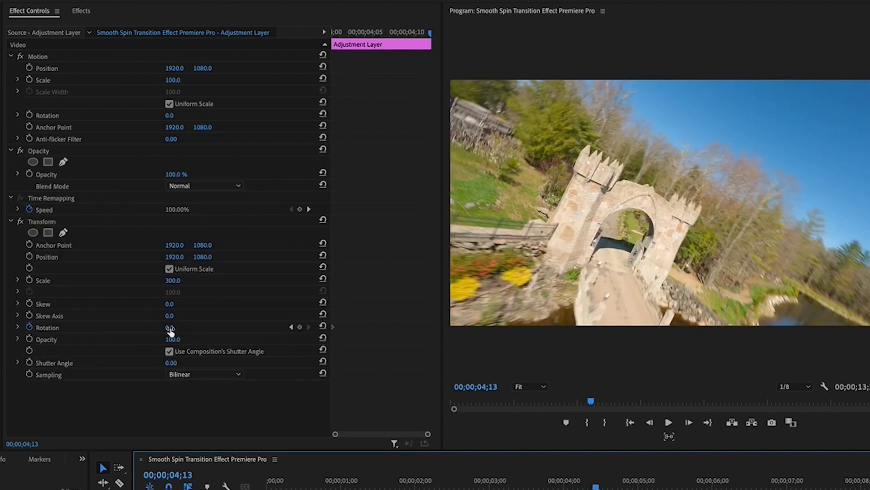
{"action": "left_click", "coordinate": [177, 327]}
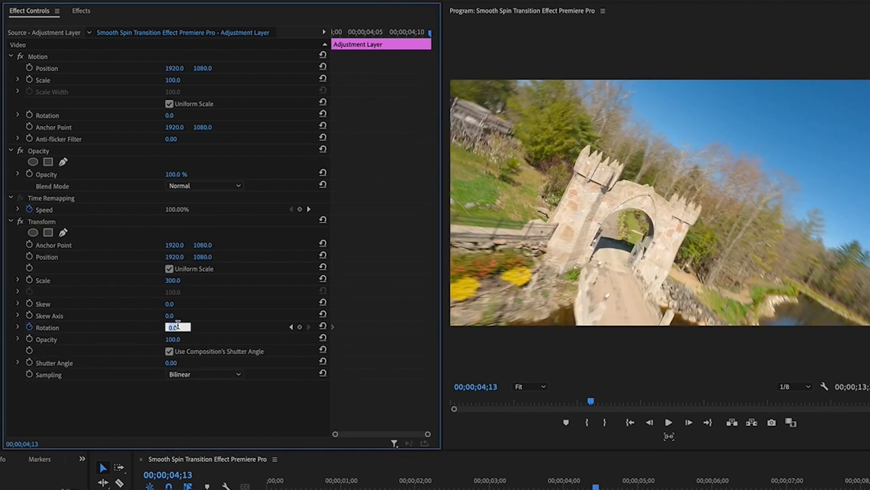
{"action": "type", "text": "360"}
{"action": "key", "text": "Return"}
- Apply Ease Out and Ease In to the Rotation keyframes
{"action": "left_click_drag", "start_coordinate": [453, 482], "coordinate": [579, 484]}
{"action": "left_click", "coordinate": [333, 330]}
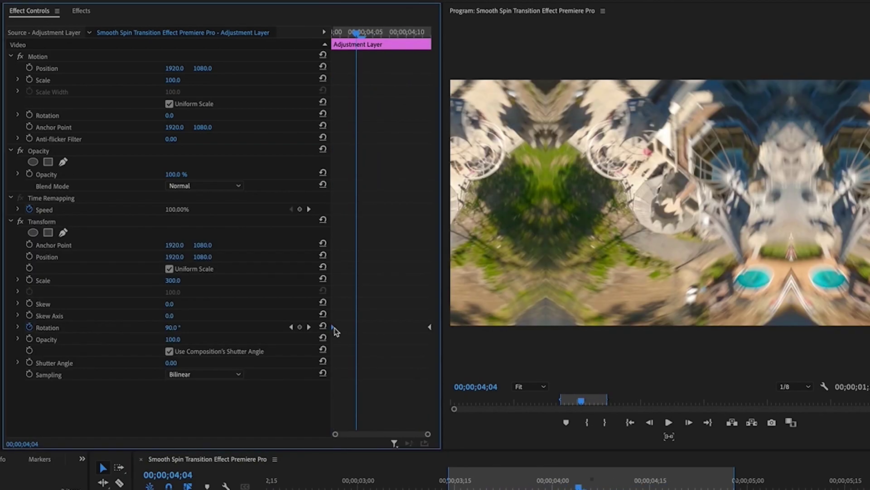
{"action": "right_click", "coordinate": [334, 328]}
{"action": "left_click", "coordinate": [392, 431]}
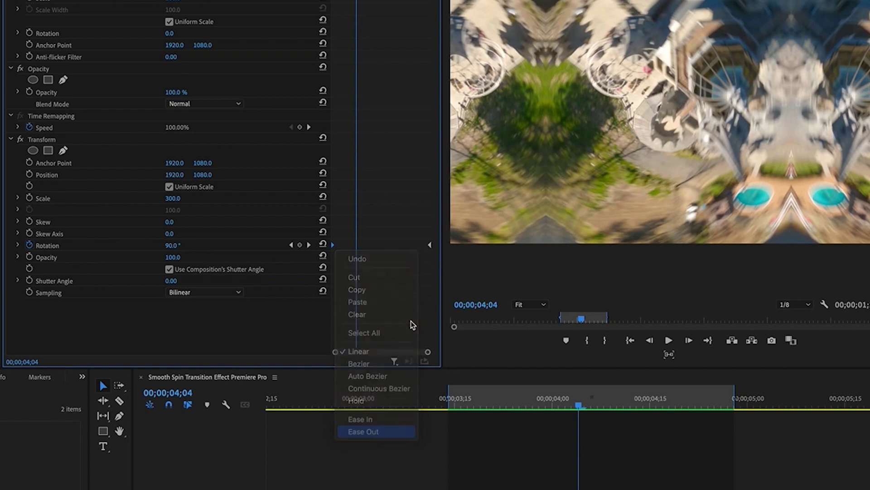
{"action": "right_click", "coordinate": [430, 246]}
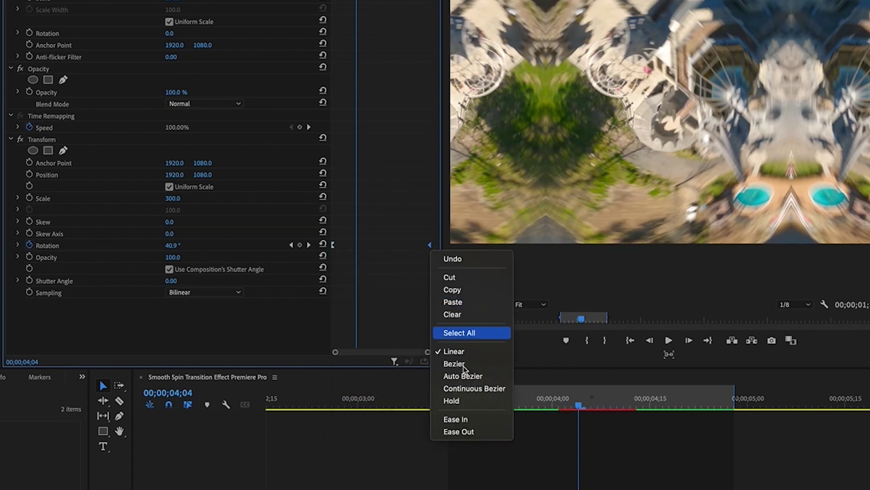
{"action": "left_click", "coordinate": [456, 419]}
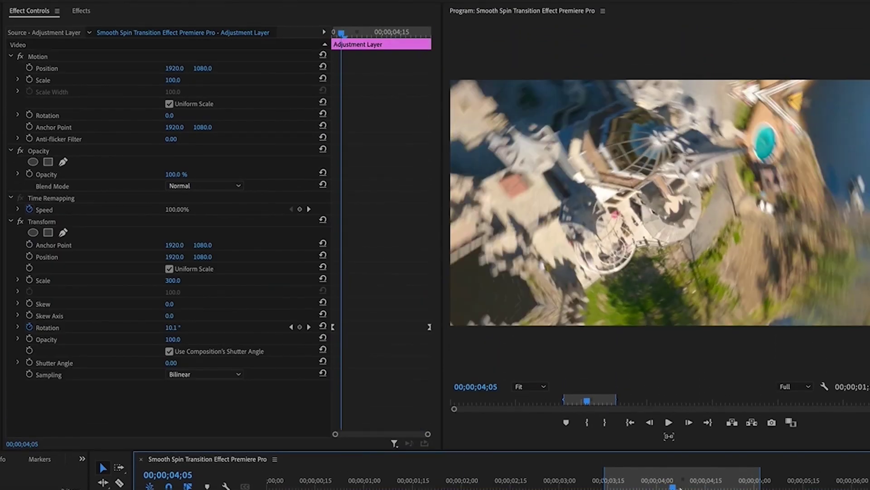
- Turn off the composition's shutter angle, set Transform Shutter Angle to 360, and replay the transition
{"action": "key", "text": "Right"}
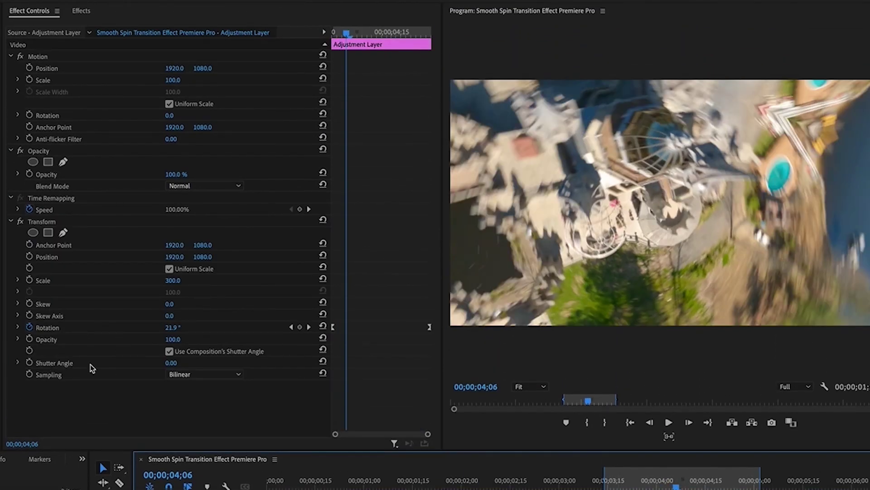
{"action": "left_click", "coordinate": [170, 351]}
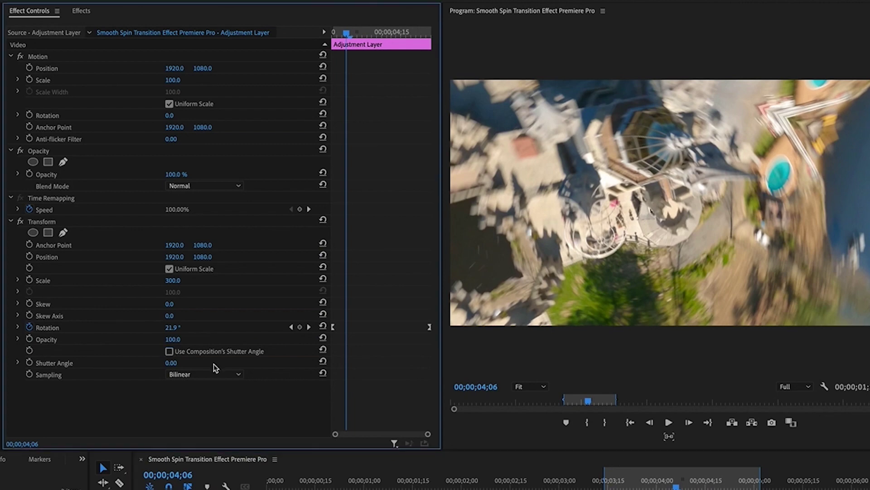
{"action": "left_click_drag", "start_coordinate": [171, 362], "coordinate": [179, 362]}
{"action": "left_click", "coordinate": [181, 362]}
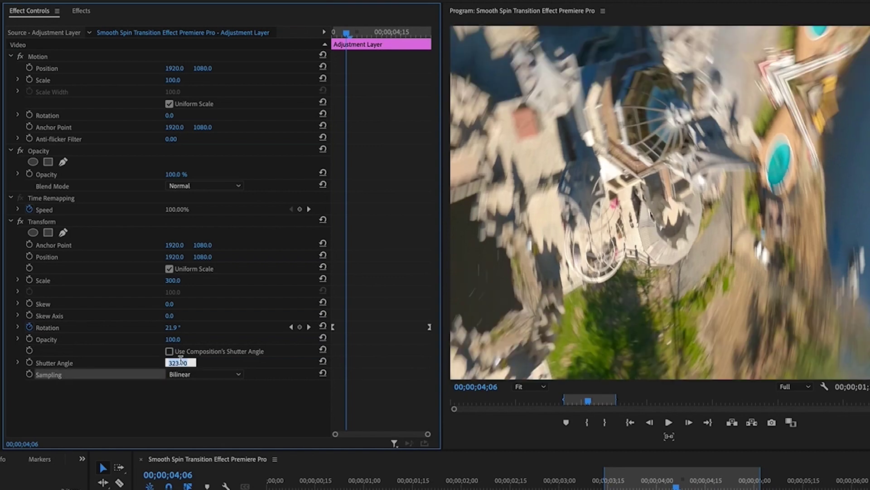
{"action": "type", "text": "360"}
{"action": "key", "text": "Return"}
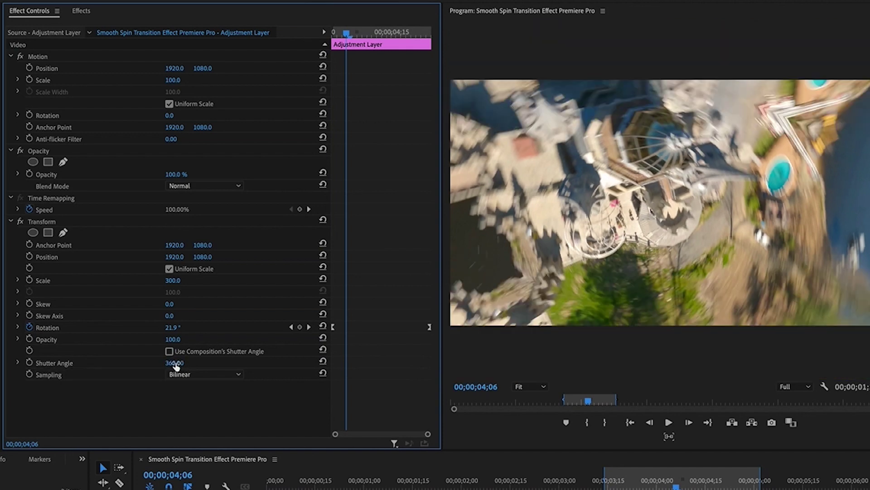
{"action": "key", "text": "Up"}
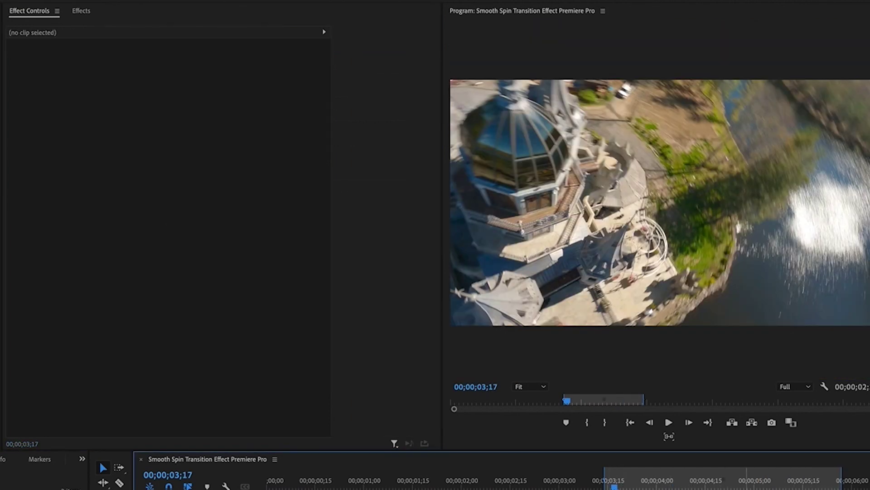
{"action": "key", "text": "space"}
- Stop playback and save the Transform effect as a preset named 'Clockwise Spin'
{"action": "left_click", "coordinate": [681, 483]}
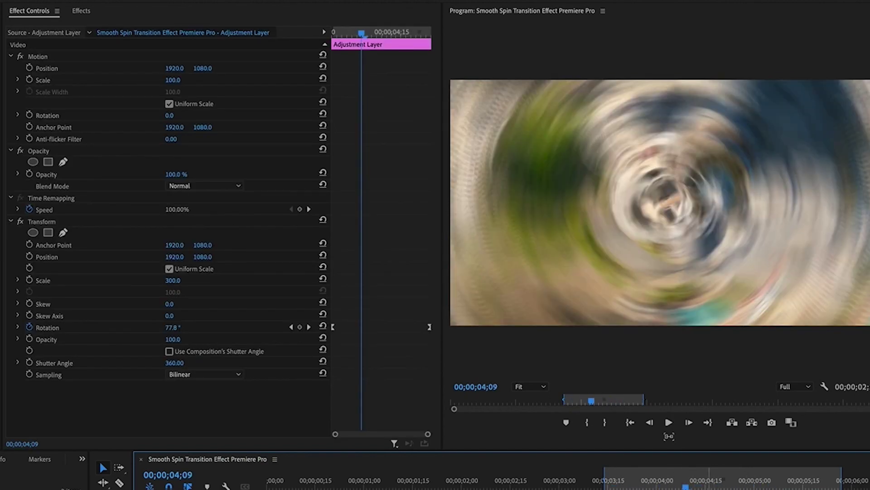
{"action": "left_click", "coordinate": [46, 223]}
{"action": "right_click", "coordinate": [47, 224]}
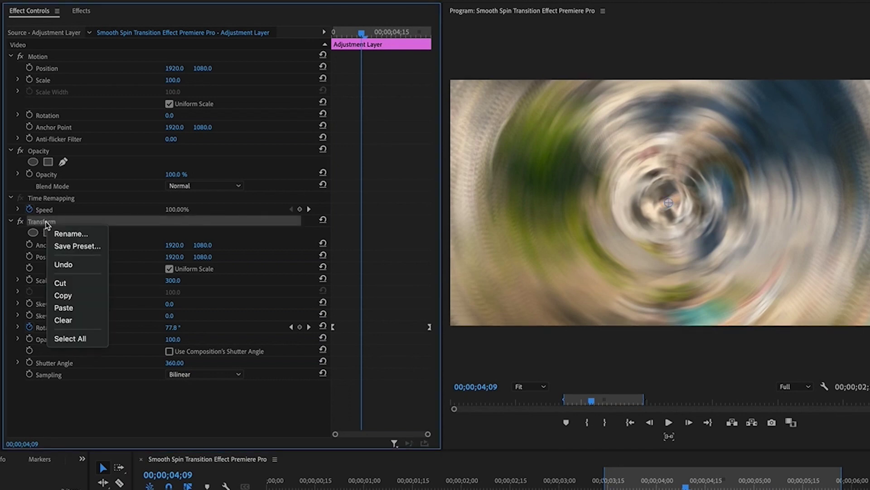
{"action": "left_click", "coordinate": [77, 246]}
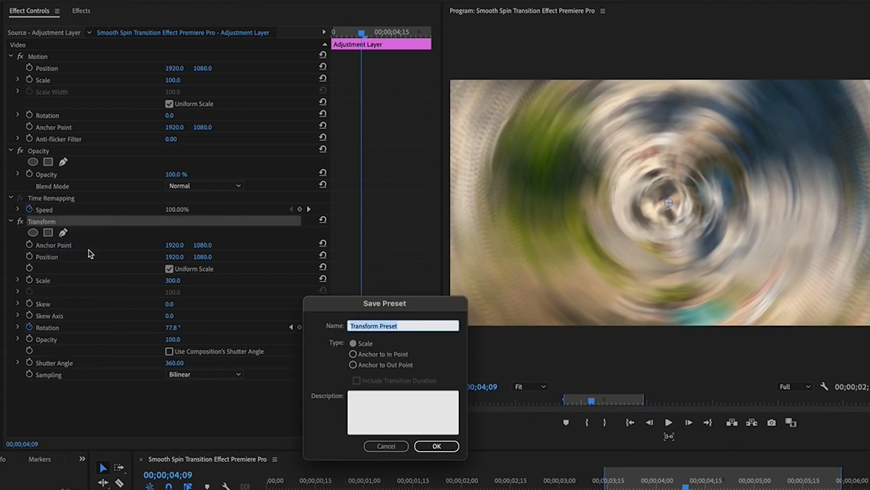
{"action": "type", "text": "Clockwise Spin"}
{"action": "left_click", "coordinate": [425, 446]}
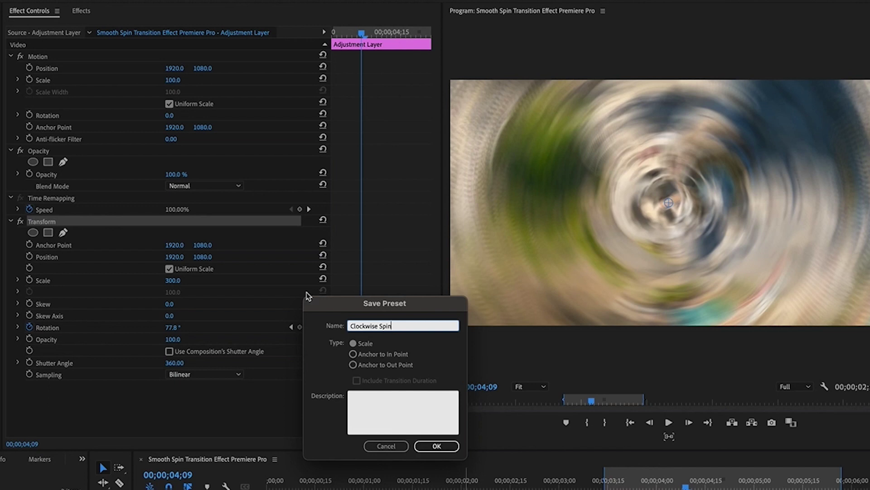
{"action": "left_click", "coordinate": [437, 446]}
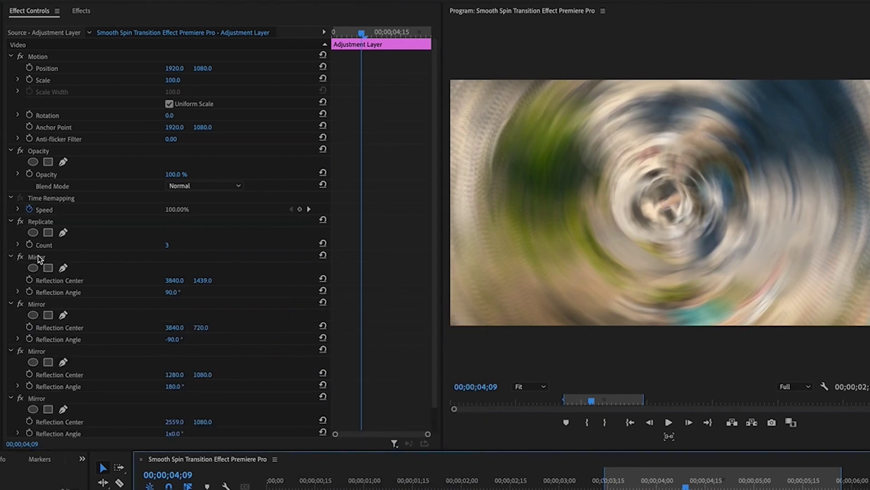
- Save the project and select the Replicate effect plus all four Mirror effects
{"action": "left_click", "coordinate": [39, 222]}
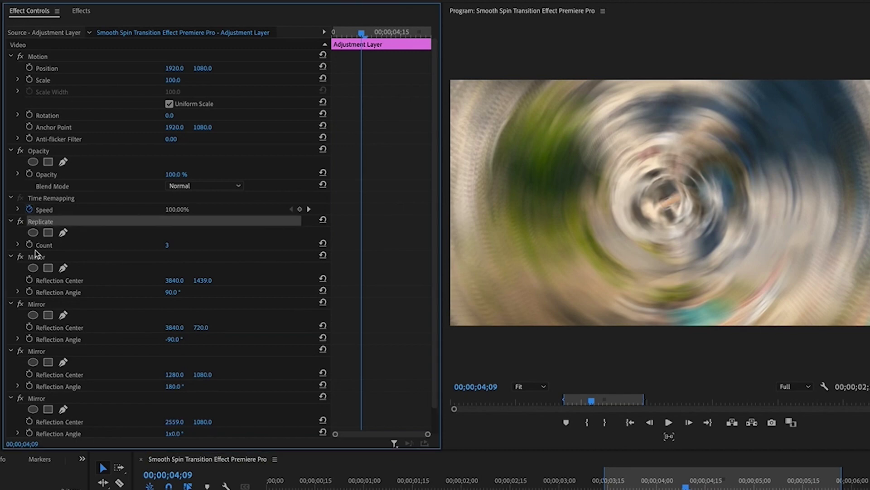
{"action": "key", "text": "ctrl+s"}
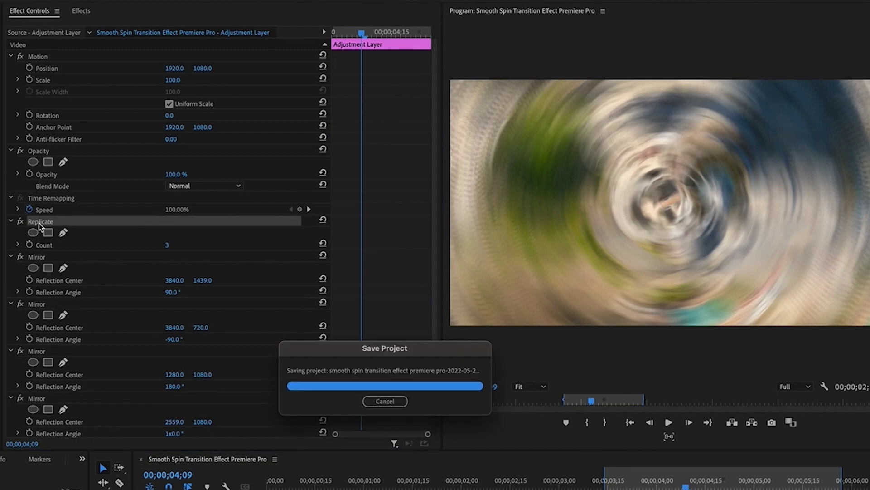
{"action": "left_click", "coordinate": [42, 257], "text": "ctrl"}
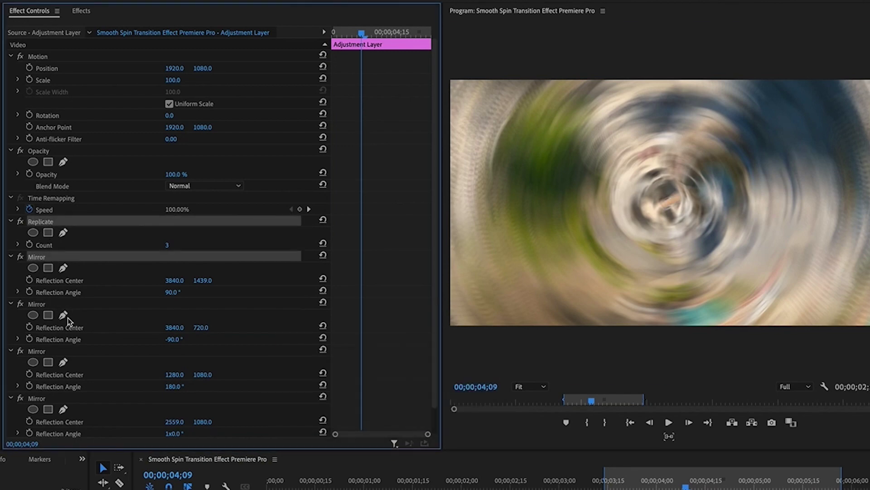
{"action": "left_click", "coordinate": [42, 305], "text": "ctrl"}
{"action": "left_click", "coordinate": [46, 351], "text": "ctrl"}
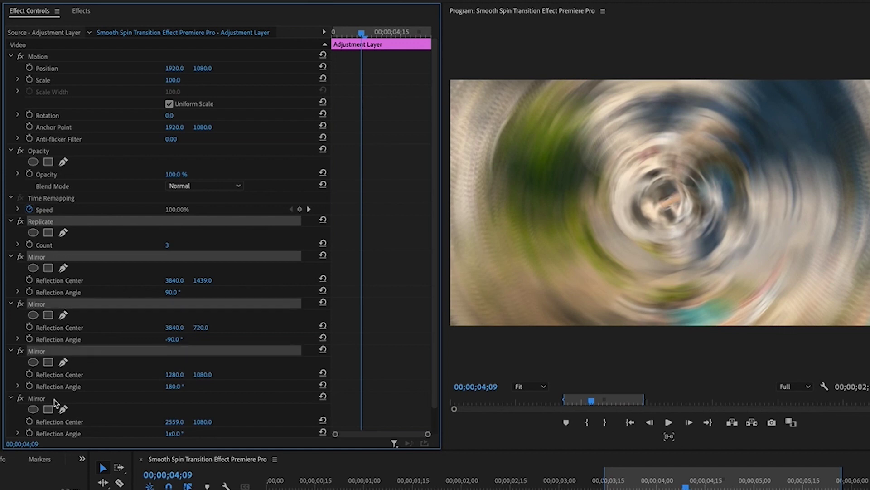
{"action": "left_click", "coordinate": [53, 399], "text": "ctrl"}
{"action": "scroll", "coordinate": [97, 395], "scroll_direction": "down", "scroll_amount": 1}
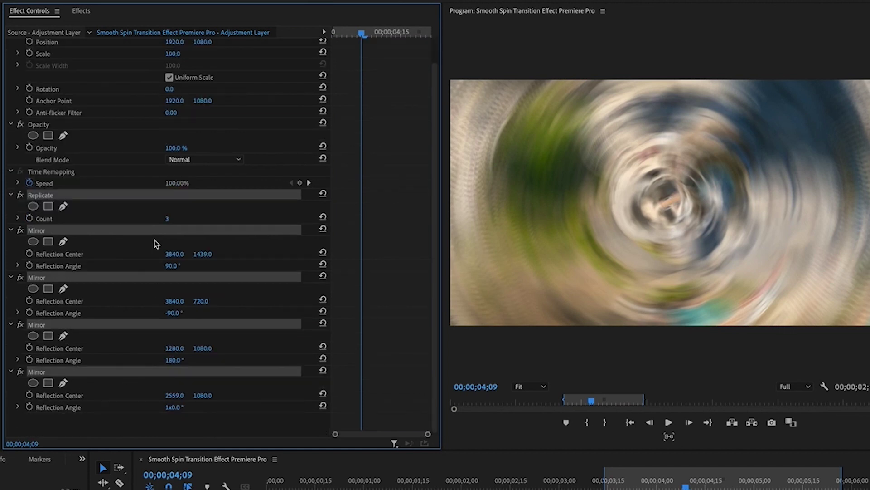
- Start a Save Preset for the selected effects named 'Mirror and Replicate'
{"action": "right_click", "coordinate": [39, 233]}
{"action": "left_click", "coordinate": [70, 253]}
{"action": "type", "text": "Mi"}
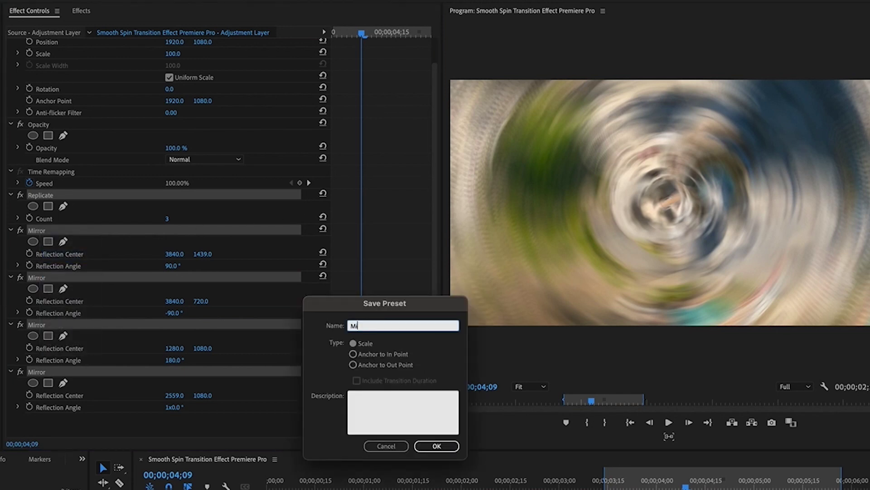
{"action": "type", "text": "rror and Replicate"}
- Confirm the 'Mirror and Replicate' preset and scrub through the spin transition between the castle clips
{"action": "left_click", "coordinate": [435, 446]}
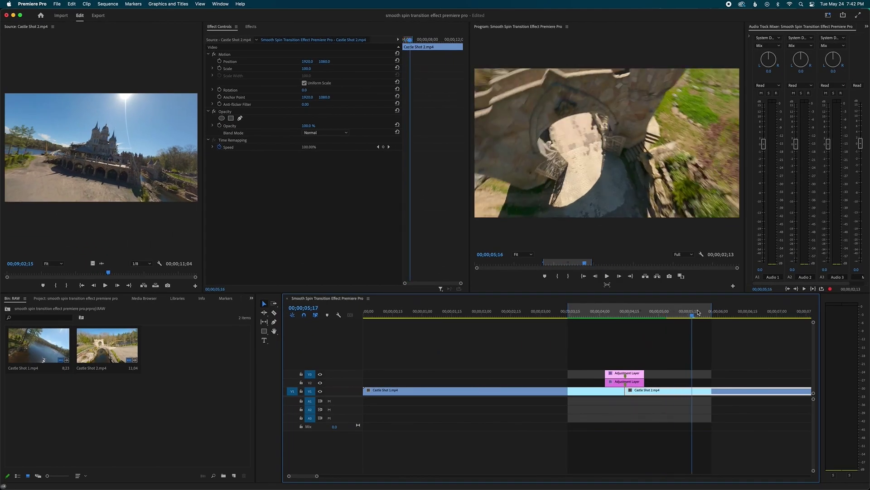
{"action": "left_click", "coordinate": [698, 312]}
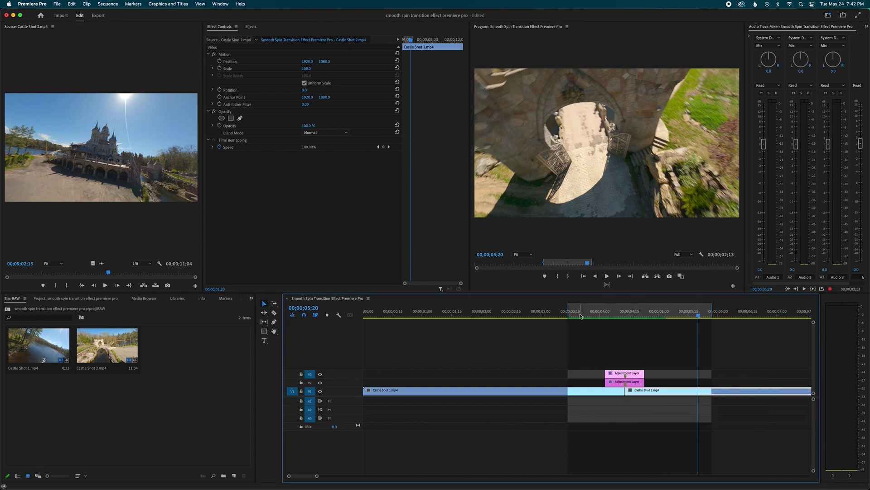
{"action": "left_click_drag", "start_coordinate": [578, 314], "coordinate": [691, 311]}
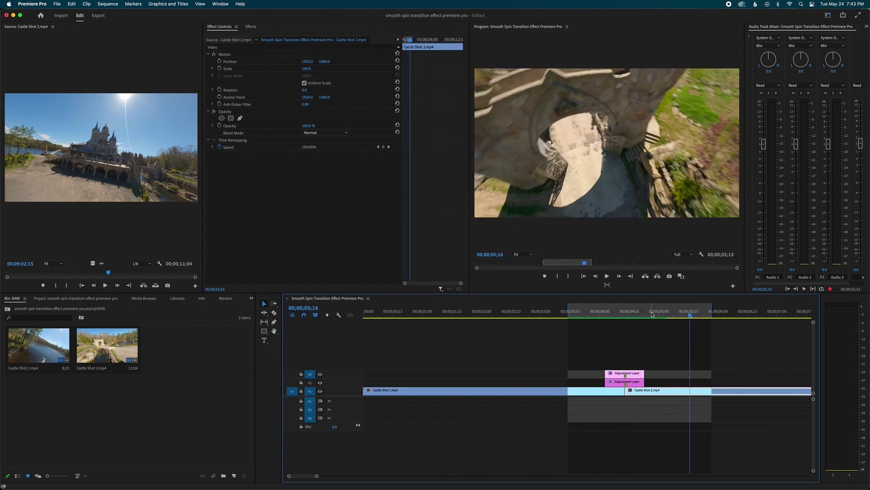